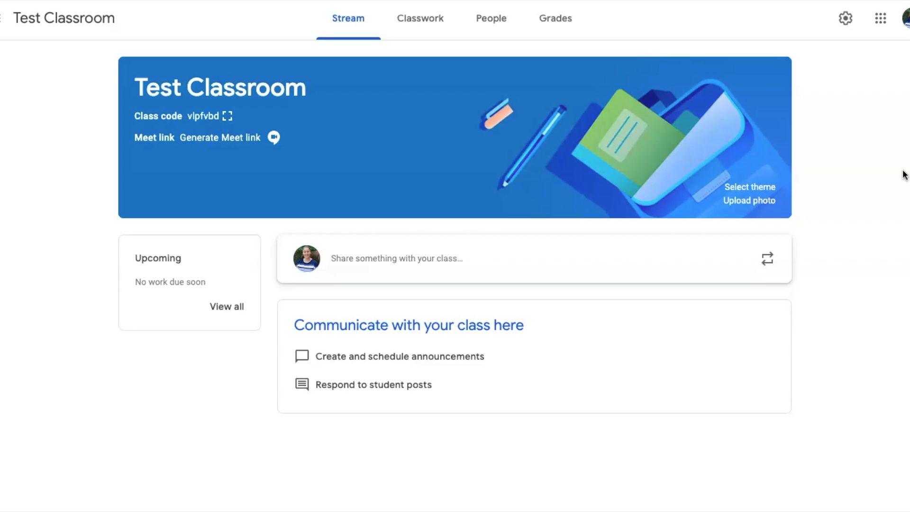
# - Create a new quiz assignment in the Classwork area of Test Classroom
pyautogui.click(424, 25)
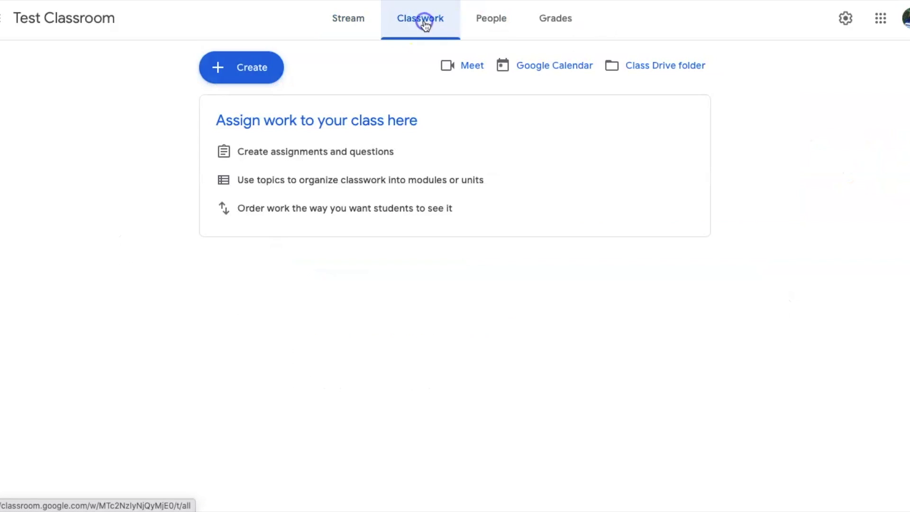
pyautogui.click(242, 71)
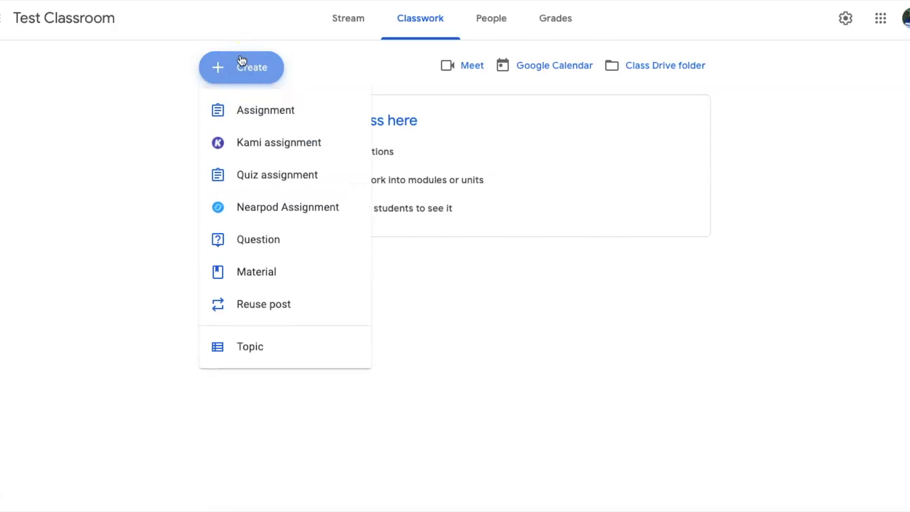
pyautogui.click(342, 175)
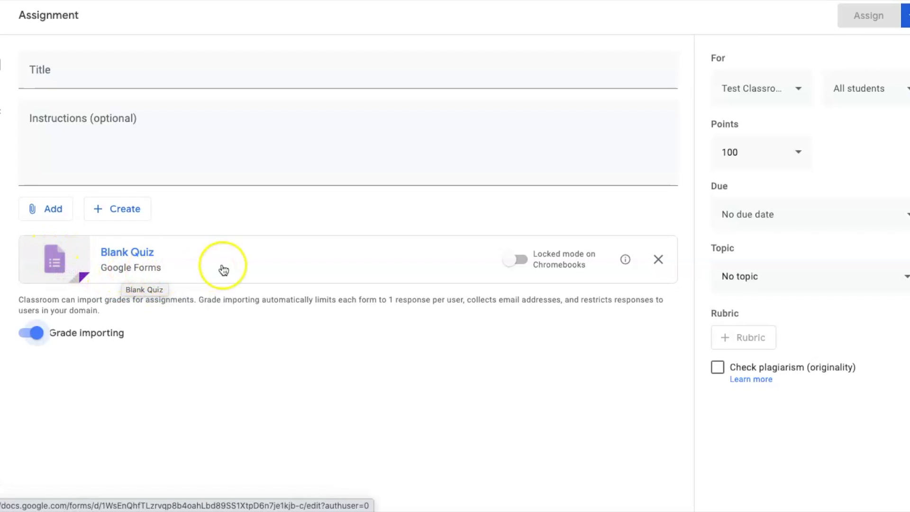
# - Title the quiz assignment "Sample Quiz" and leave its instructions empty
pyautogui.click(252, 78)
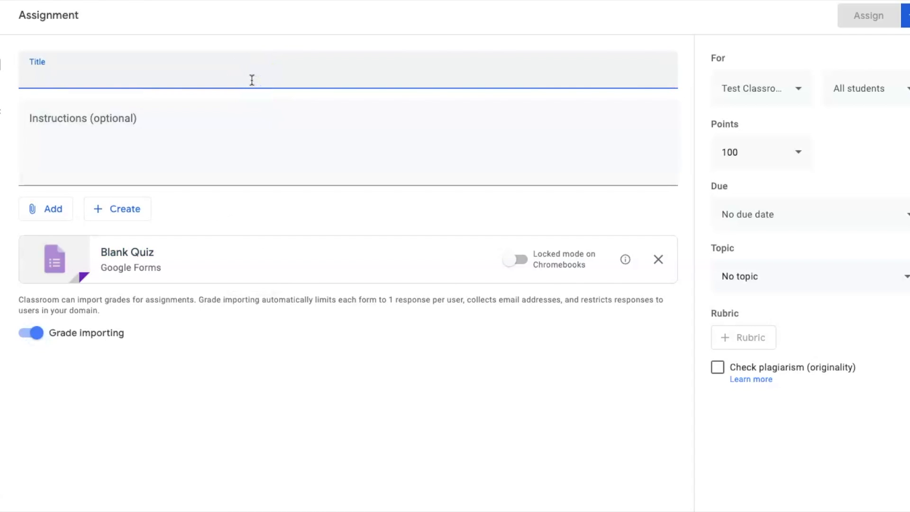
pyautogui.write('Sample Quiz')
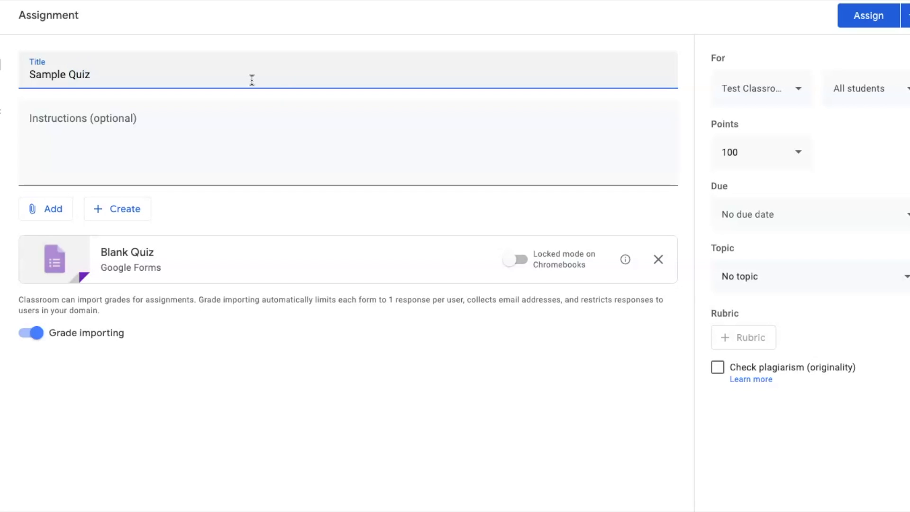
pyautogui.click(93, 138)
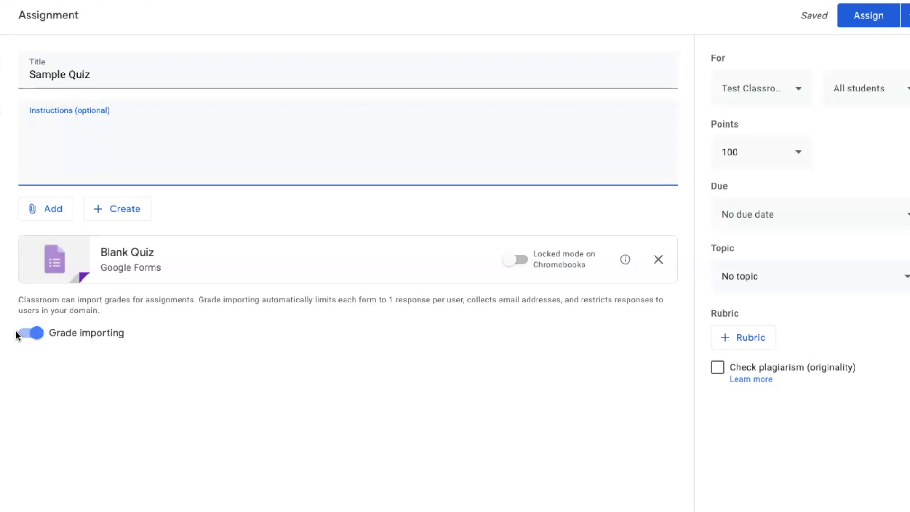
pyautogui.click(556, 268)
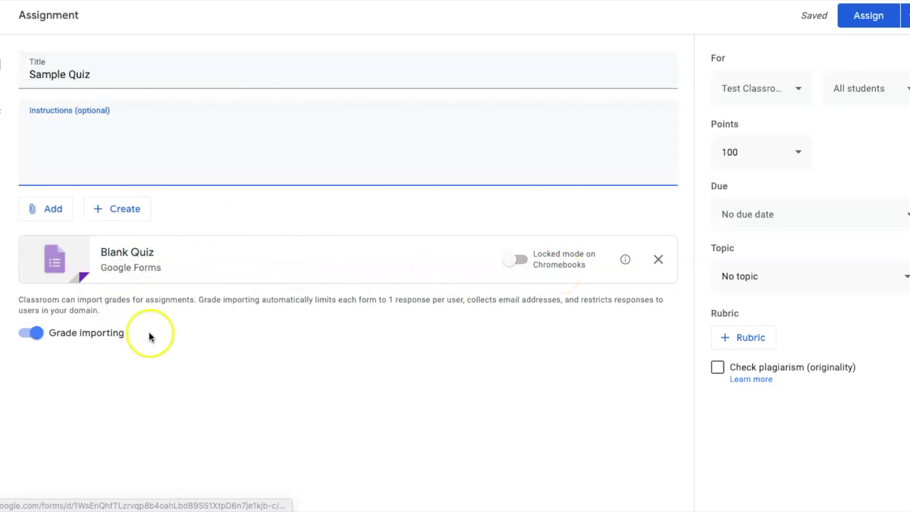
# - Open the attached Blank Quiz form and rename both its heading and its document to "Sample Quiz", copying the assignment's title
pyautogui.click(127, 257)
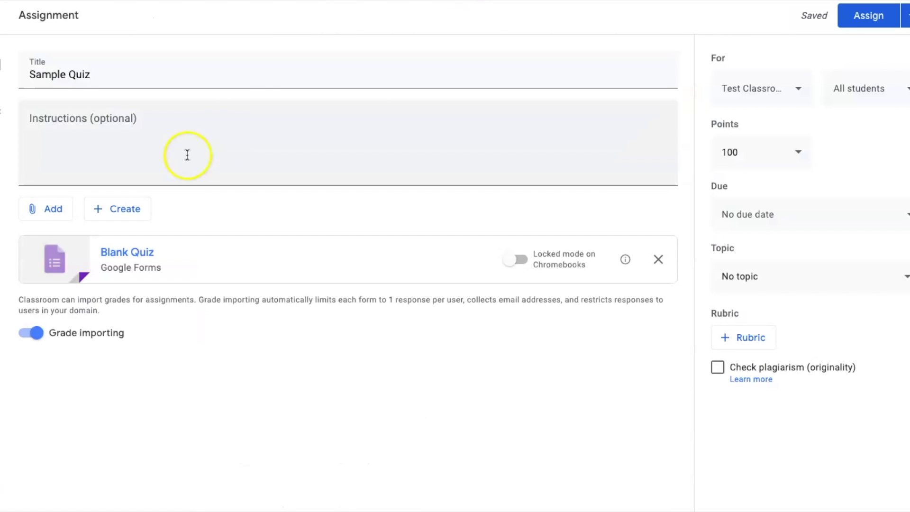
pyautogui.doubleClick(47, 74)
pyautogui.tripleClick(47, 75)
pyautogui.hotkey('ctrl', 'c')
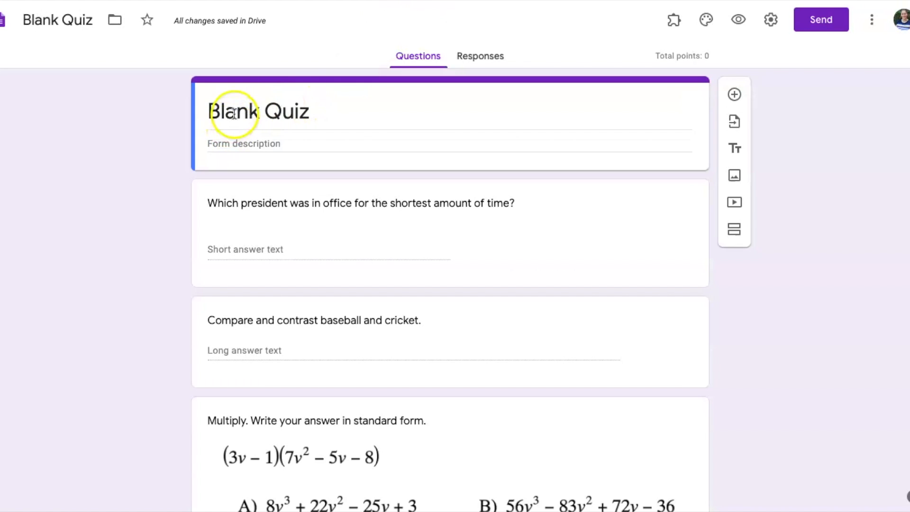
pyautogui.tripleClick(233, 112)
pyautogui.write('Sample Quiz')
pyautogui.click(166, 112)
pyautogui.click(34, 21)
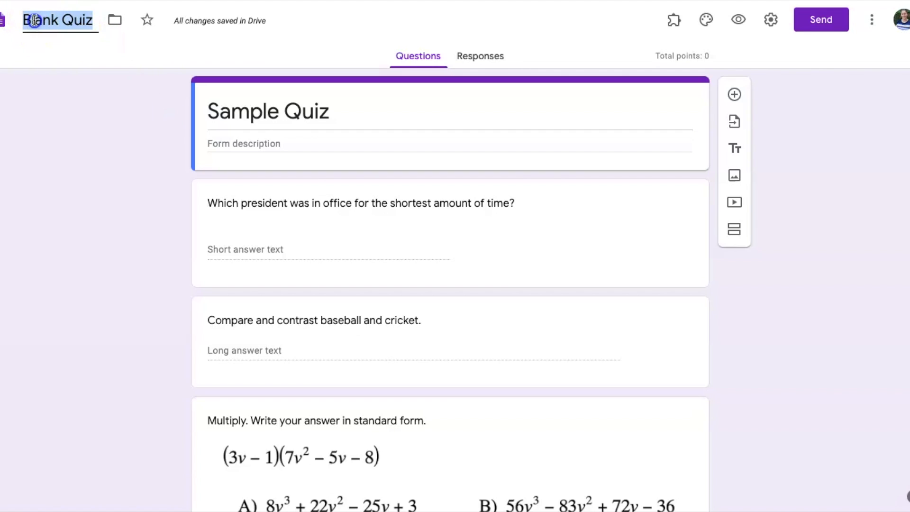
pyautogui.hotkey('ctrl', 'v')
pyautogui.click(144, 123)
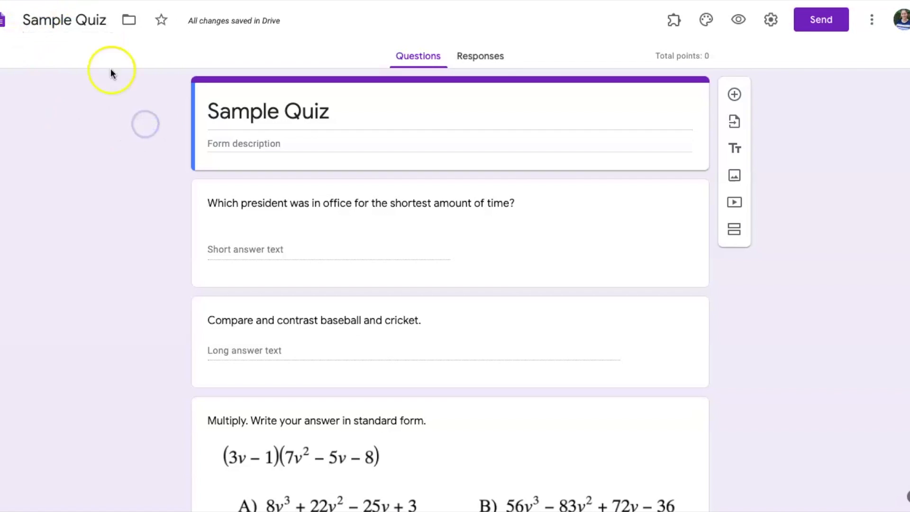
# - Enter the form description "Answer each questions carefully. You will not be able to change your answers once submitted."
pyautogui.click(246, 142)
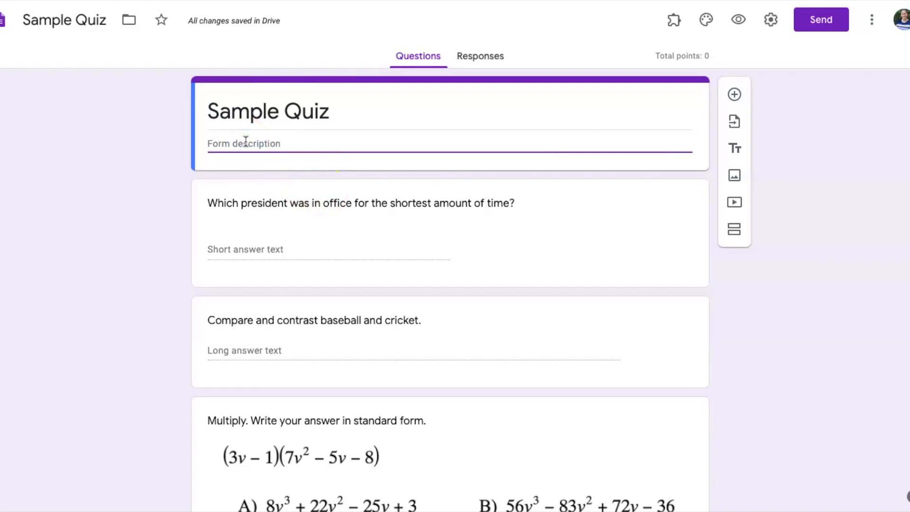
pyautogui.write('Answer each ques')
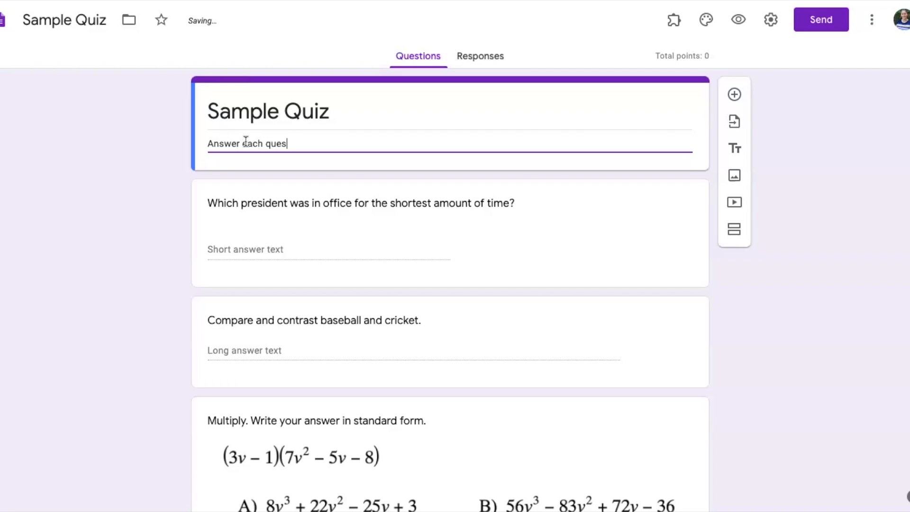
pyautogui.write('tions carefully. ')
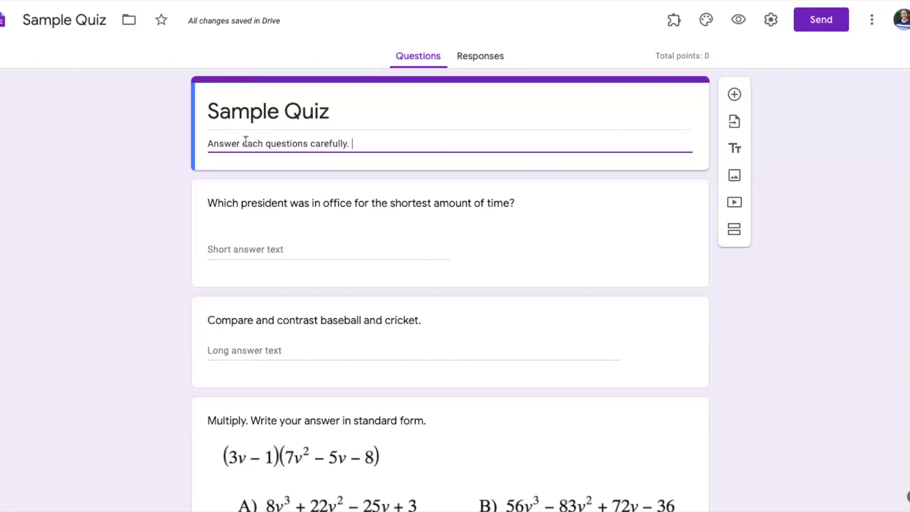
pyautogui.write('You will not be able to change ')
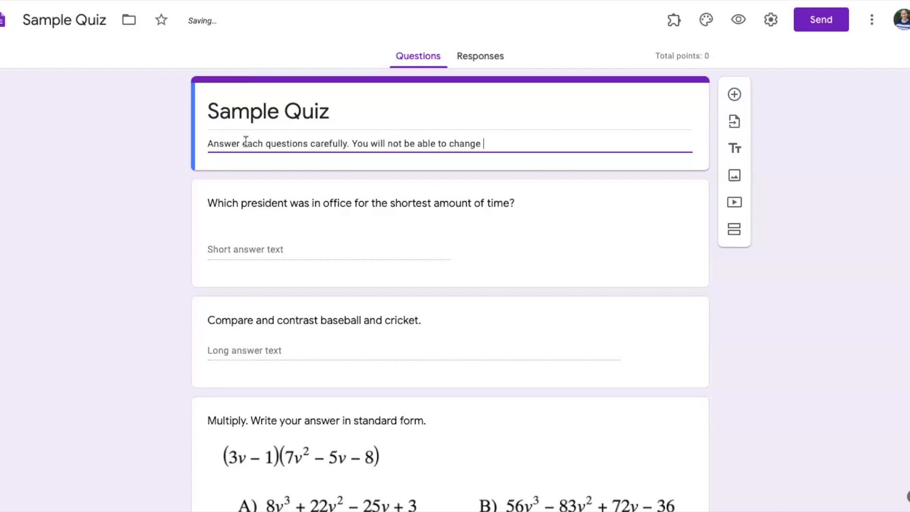
pyautogui.write('your answers once submitted.')
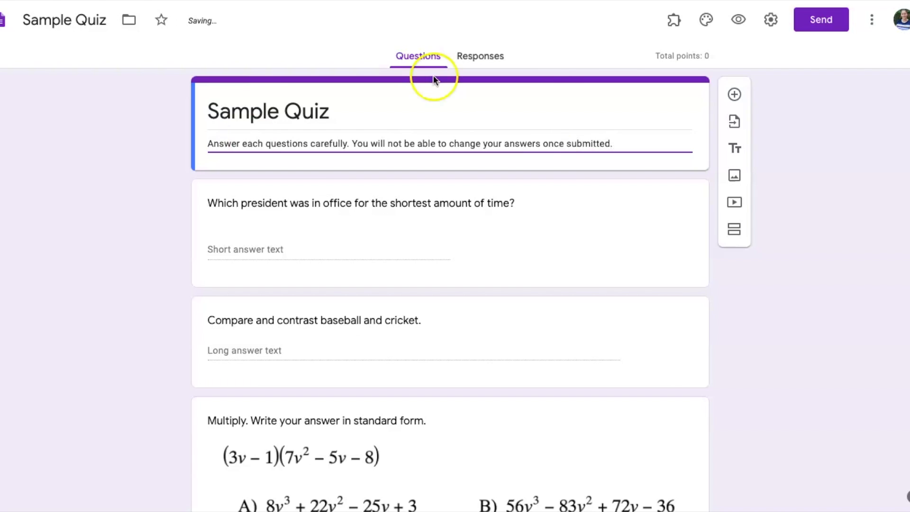
pyautogui.click(798, 227)
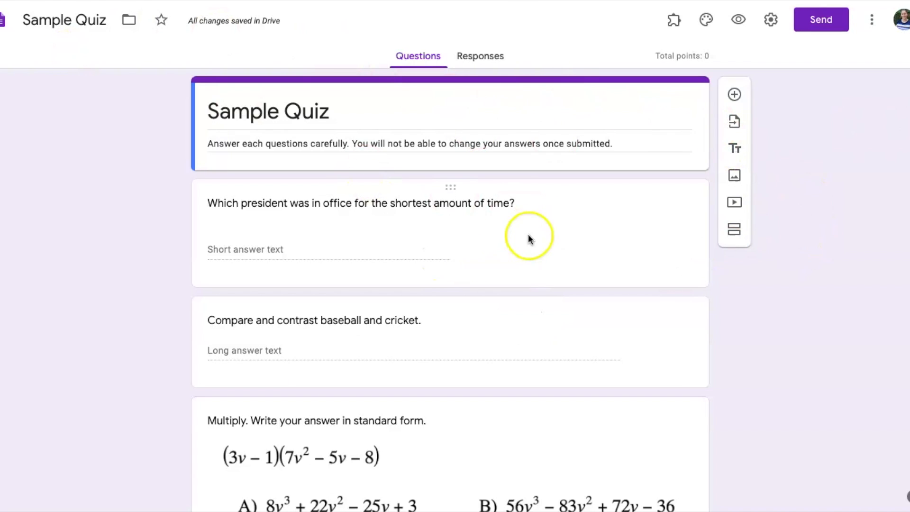
# - Preview the quiz as students see it, examine each question and its answer field, and return to the form editor
pyautogui.click(737, 21)
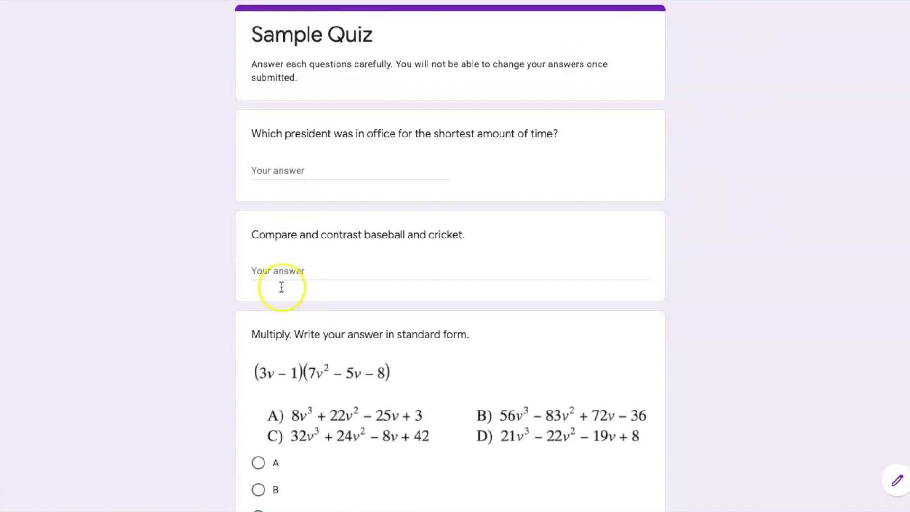
pyautogui.moveTo(251, 133); pyautogui.dragTo(637, 152)
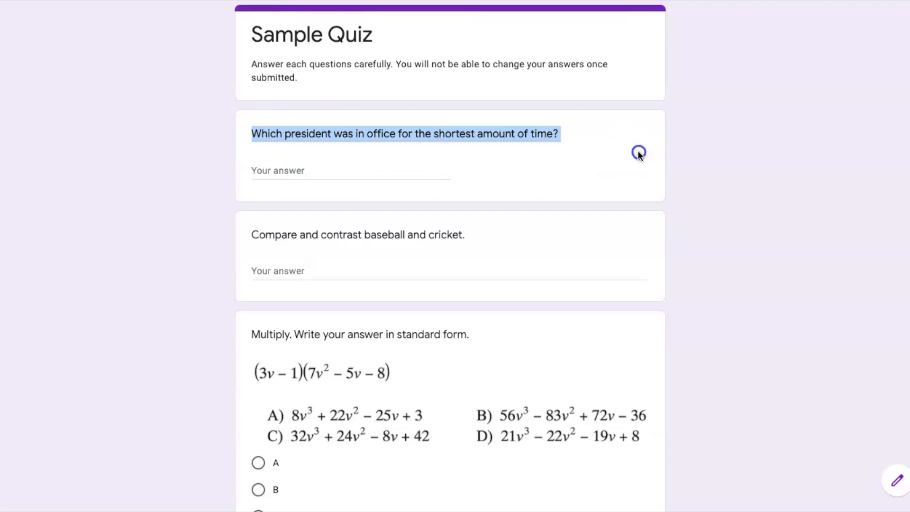
pyautogui.click(300, 170)
pyautogui.click(300, 270)
pyautogui.scroll(-5, 701, 266)
pyautogui.scroll(-3, 699, 269)
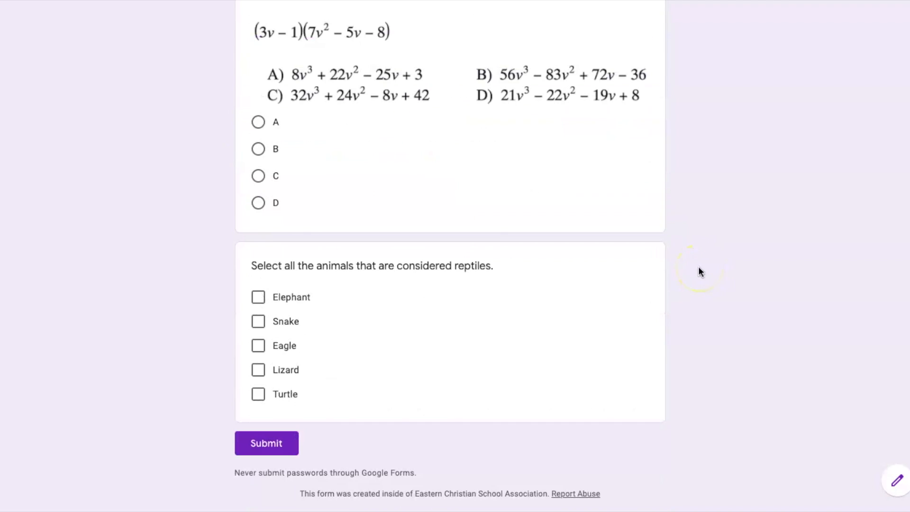
pyautogui.scroll(3, 698, 268)
pyautogui.scroll(5, 699, 273)
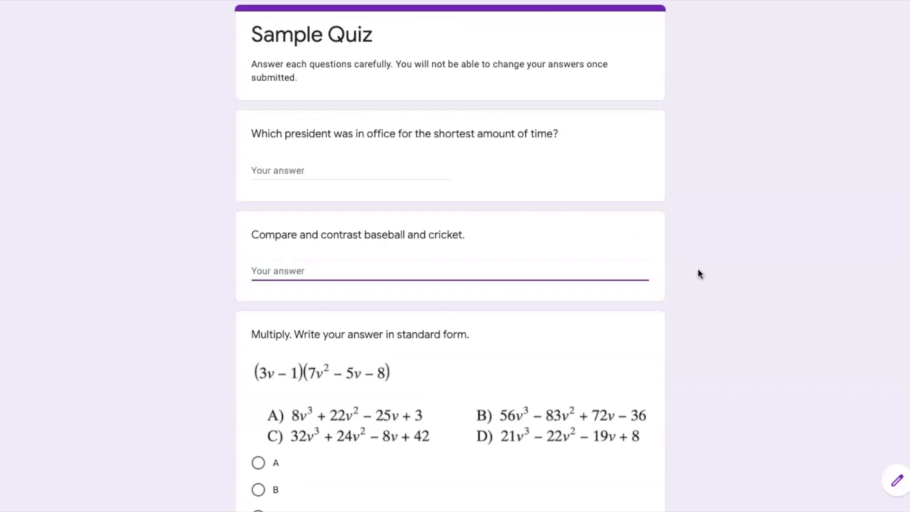
pyautogui.hotkey('ctrl', 'w')
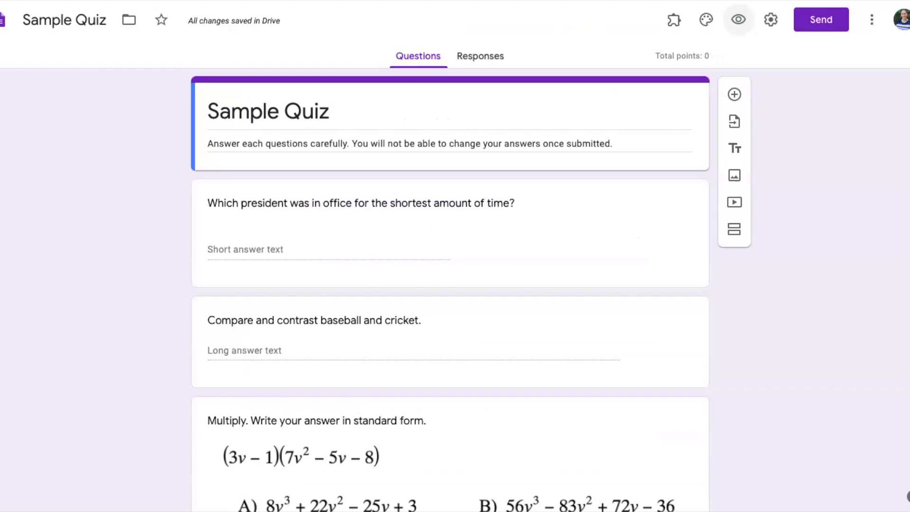
# - Open the answer key of the shortest-serving president question and make it worth 2 points
pyautogui.click(262, 250)
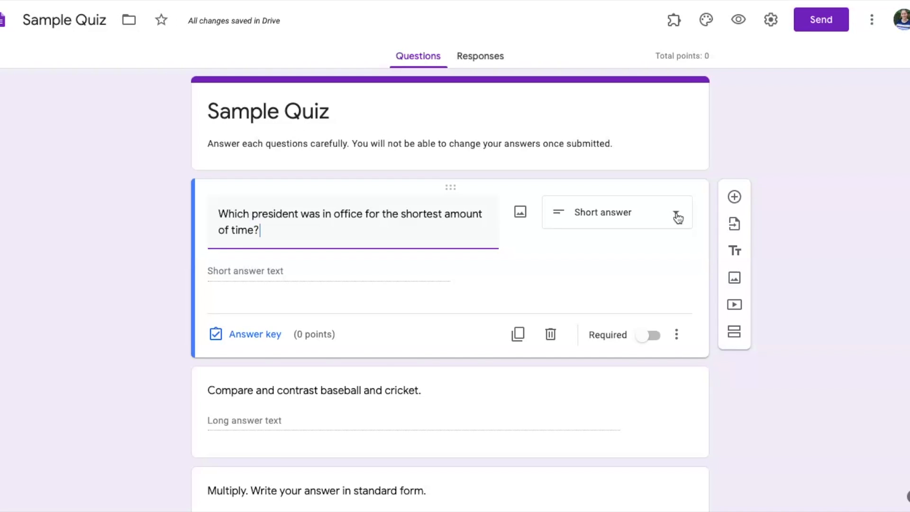
pyautogui.click(774, 231)
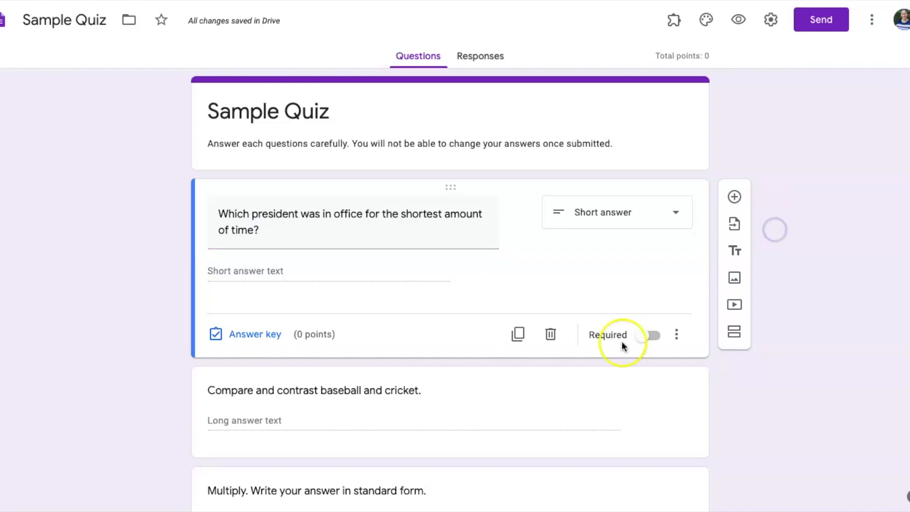
pyautogui.click(258, 337)
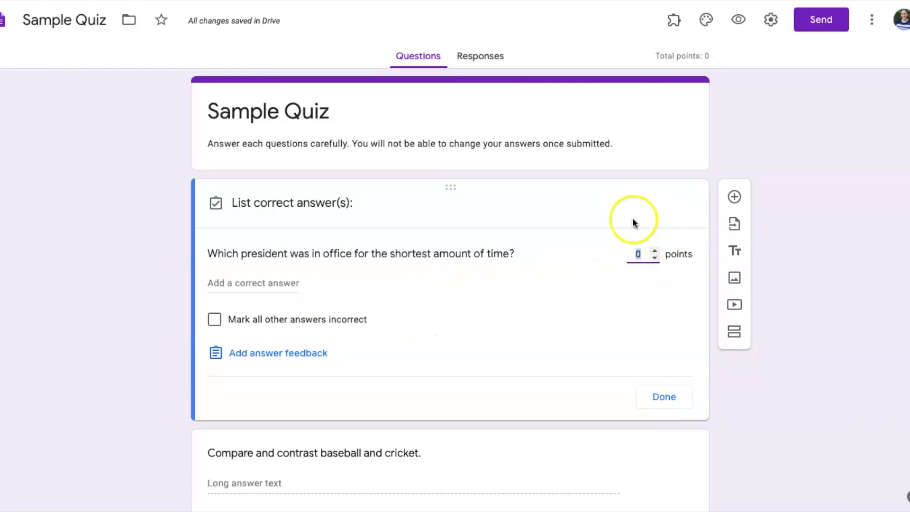
pyautogui.click(654, 250)
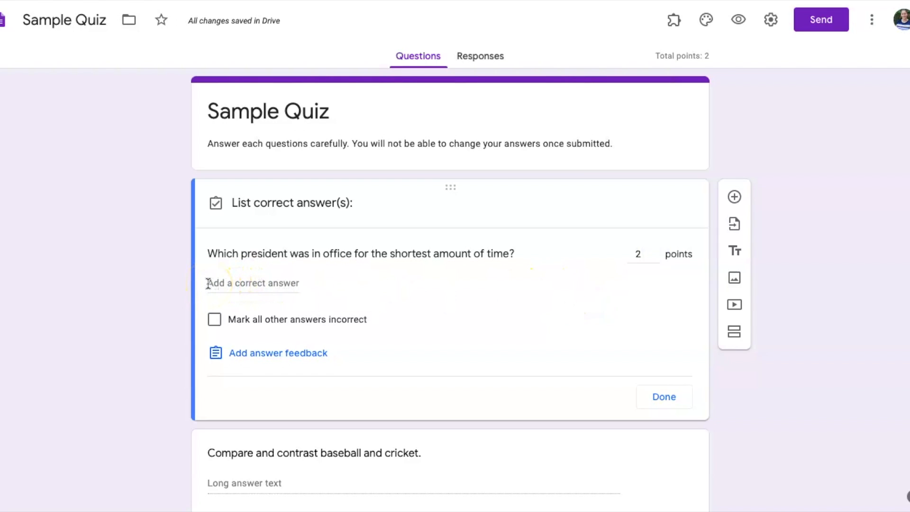
# - Add the accepted answers "William Henry Harrison", "william henry harrison", "Harrison" and "harrison" to the president question
pyautogui.click(237, 283)
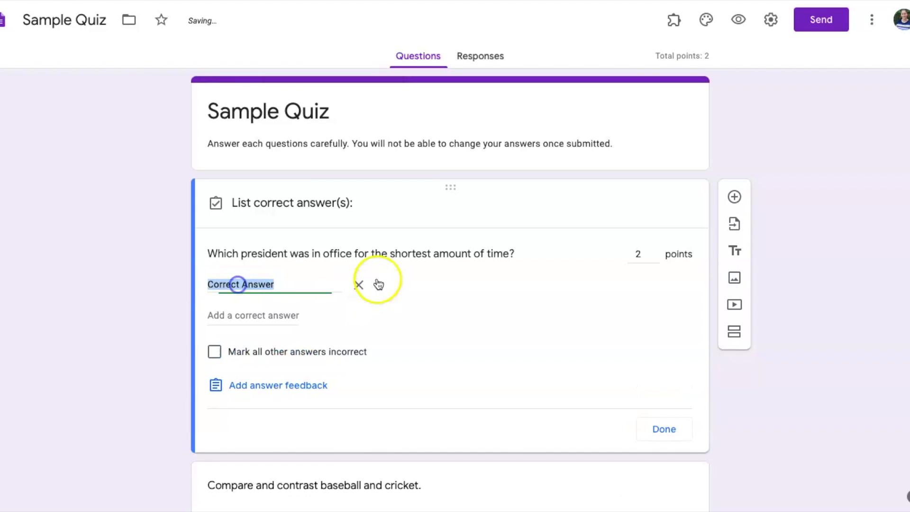
pyautogui.write('William ')
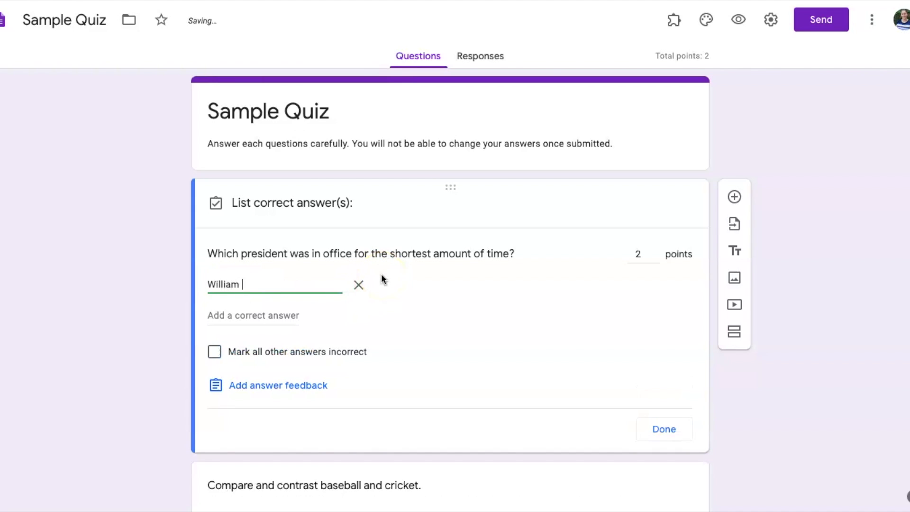
pyautogui.write('Henry Harrison')
pyautogui.press('Return')
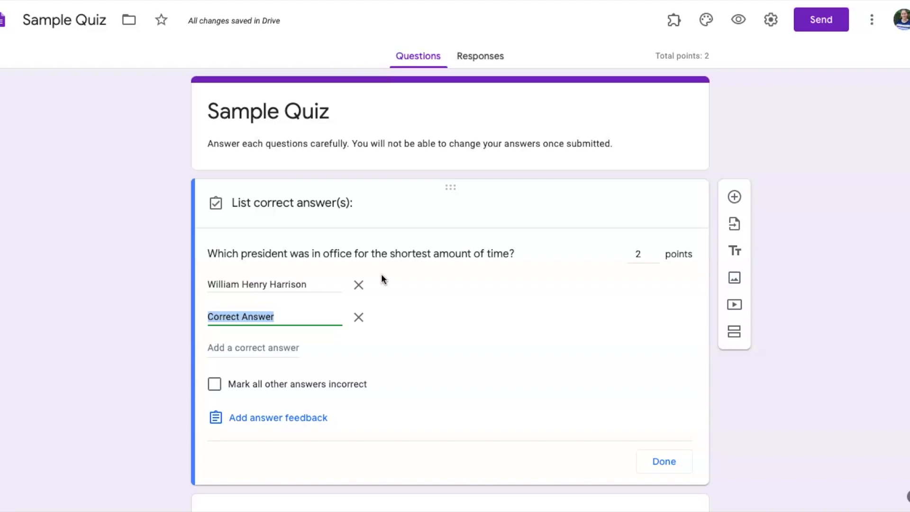
pyautogui.write('william henry harrison')
pyautogui.press('Return')
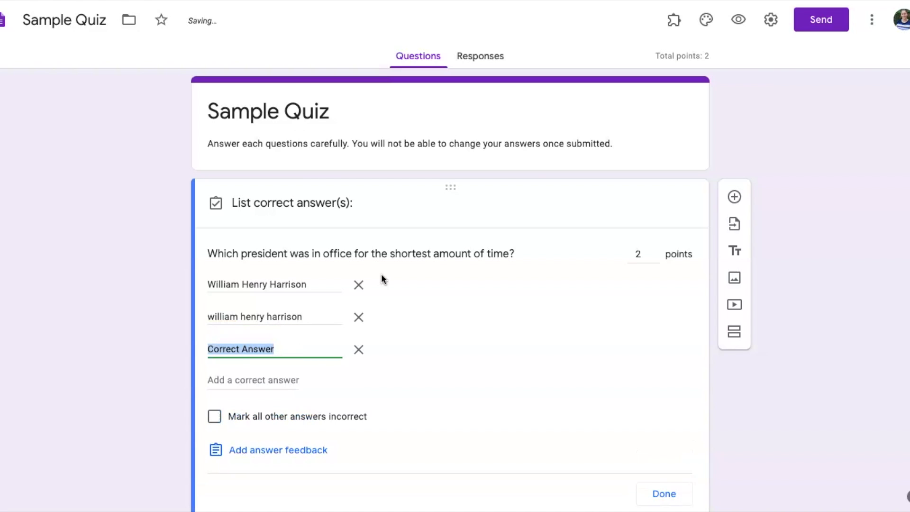
pyautogui.write('Harri')
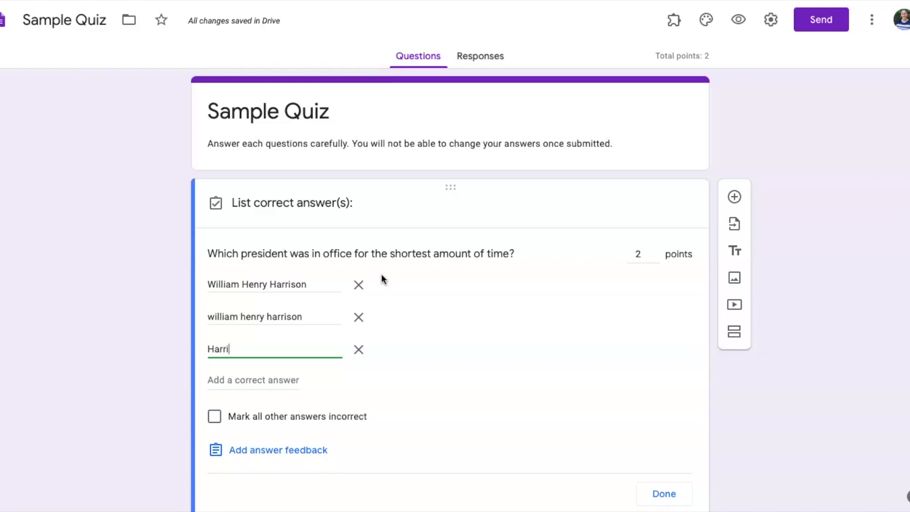
pyautogui.write('son')
pyautogui.press('Return')
pyautogui.write('harrison')
pyautogui.click(375, 274)
pyautogui.click(495, 351)
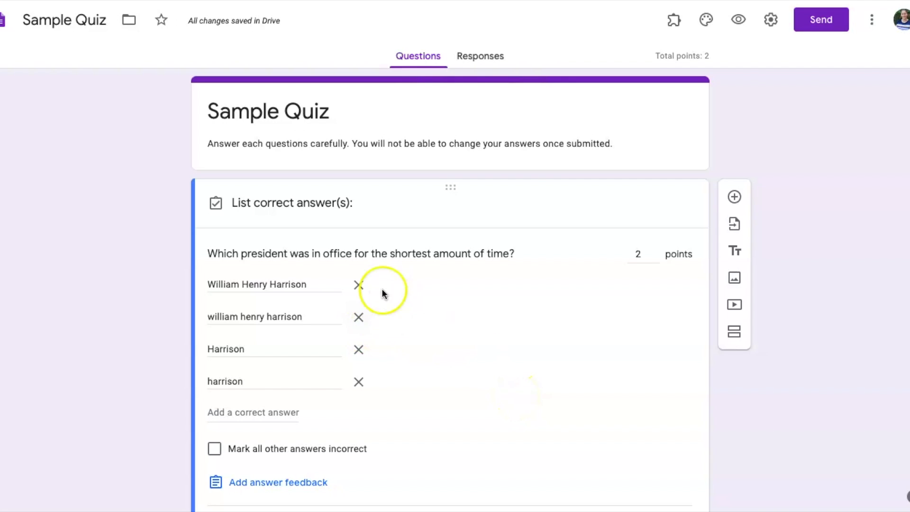
# - Mark all other answers to the president question as incorrect and finish its answer key
pyautogui.scroll(-1, 493, 395)
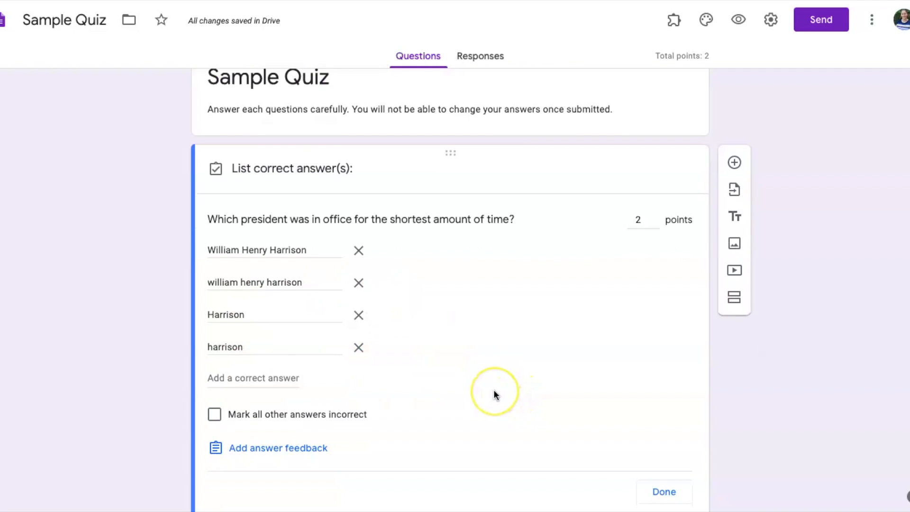
pyautogui.scroll(-1, 493, 396)
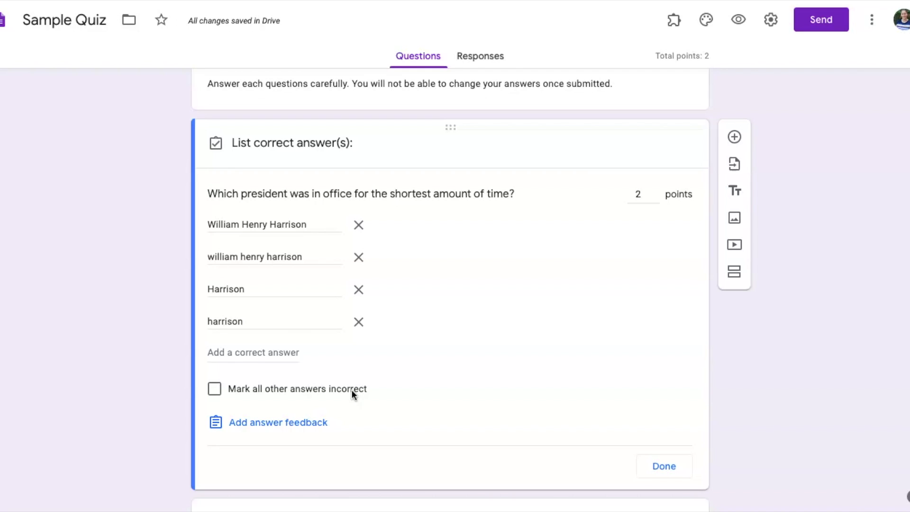
pyautogui.click(215, 389)
pyautogui.click(664, 466)
pyautogui.scroll(-3, 805, 390)
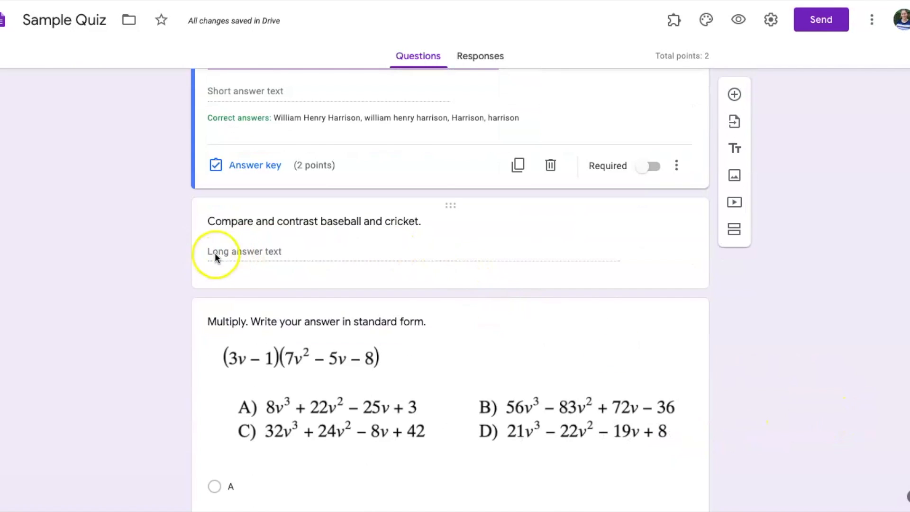
# - Make the paragraph question comparing baseball and cricket worth 5 points and finish its answer key
pyautogui.click(310, 255)
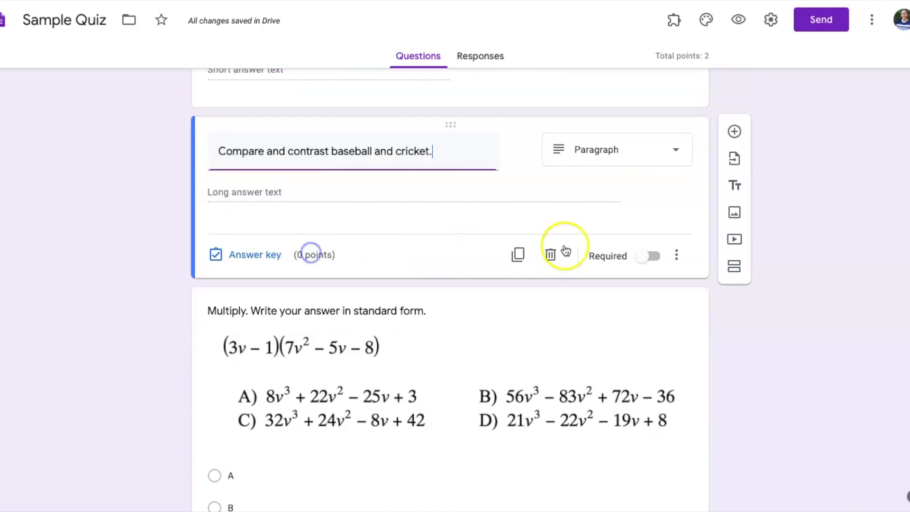
pyautogui.click(641, 152)
pyautogui.click(599, 139)
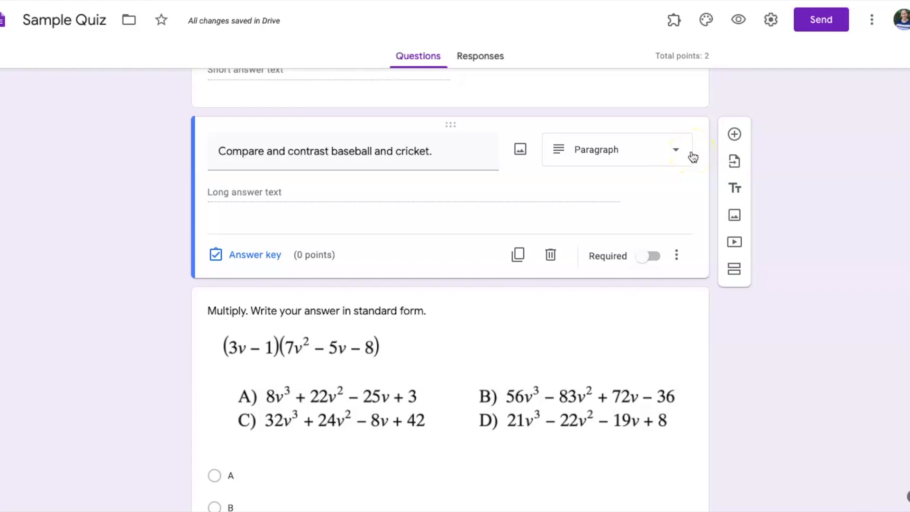
pyautogui.click(266, 256)
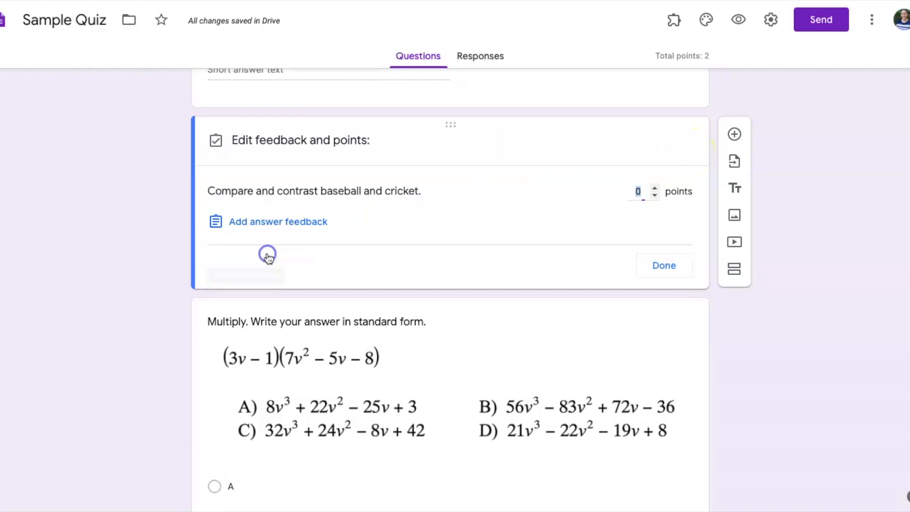
pyautogui.click(654, 189)
pyautogui.click(654, 189)
pyautogui.click(655, 189)
pyautogui.click(655, 189)
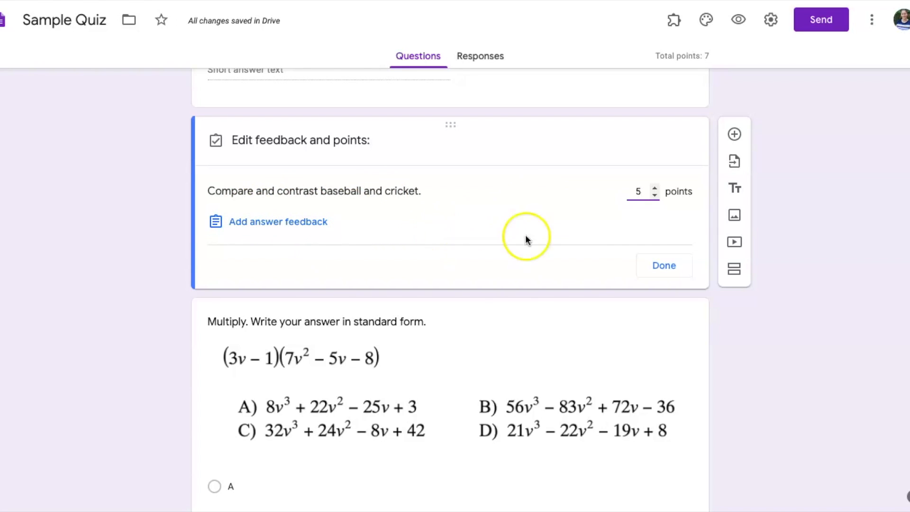
pyautogui.click(664, 266)
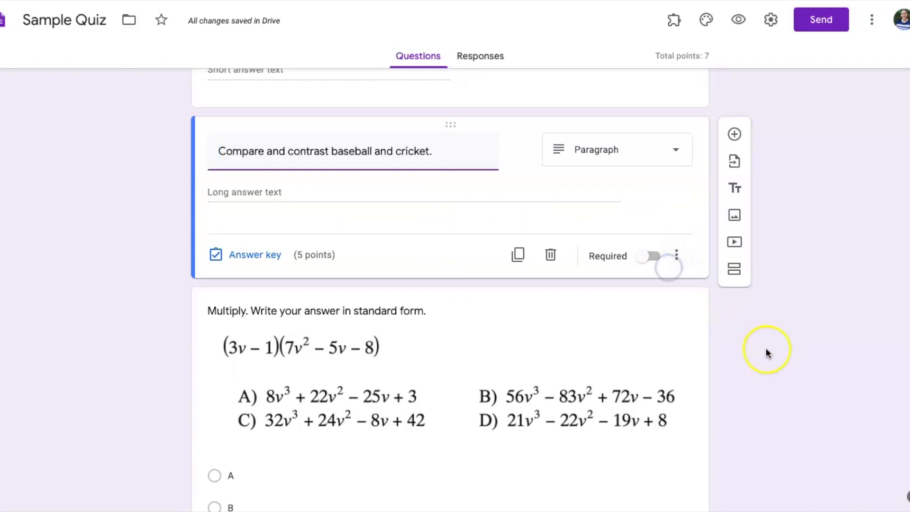
# - Examine the sources for inserting an image into the Multiply question, including Google Image Search, and close the image dialog
pyautogui.scroll(-4, 766, 351)
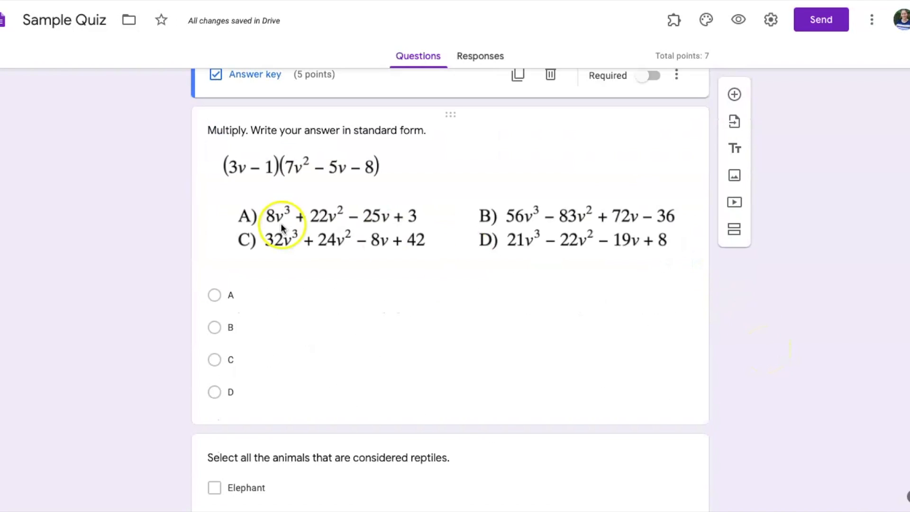
pyautogui.click(473, 193)
pyautogui.scroll(1, 761, 309)
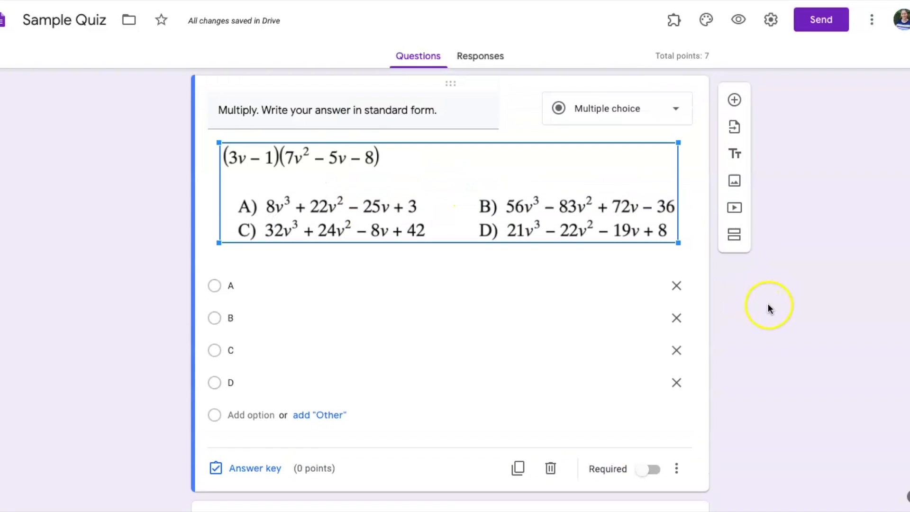
pyautogui.moveTo(521, 116)
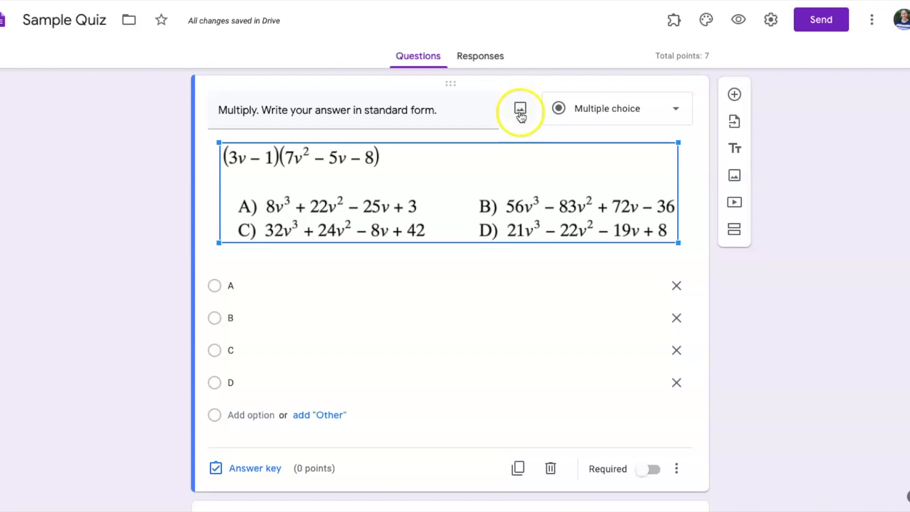
pyautogui.click(520, 111)
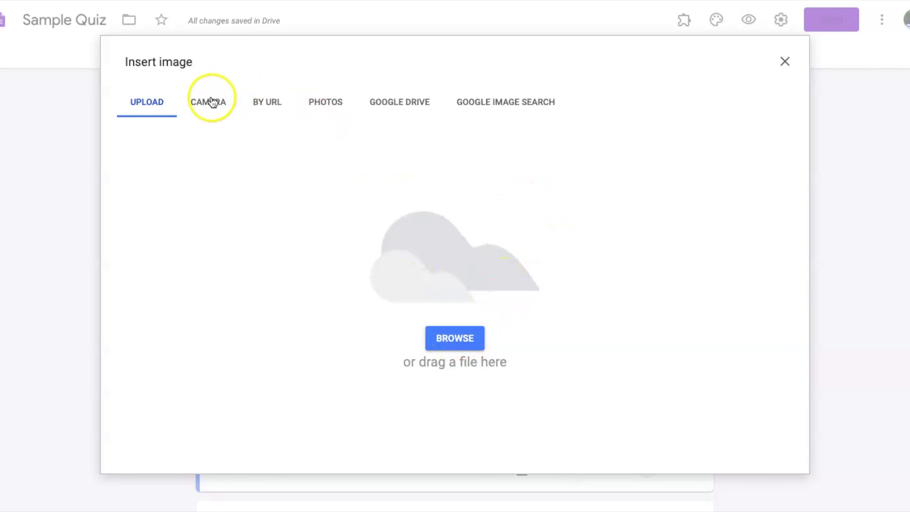
pyautogui.click(269, 106)
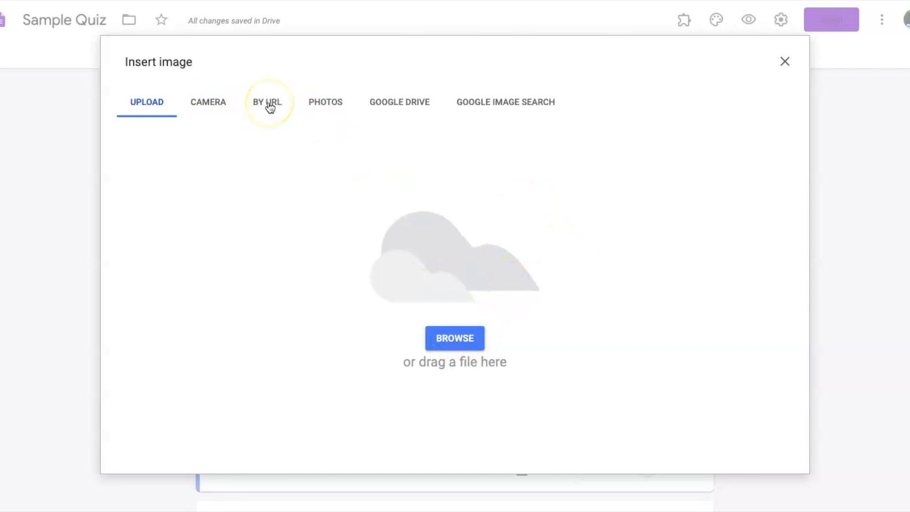
pyautogui.click(536, 107)
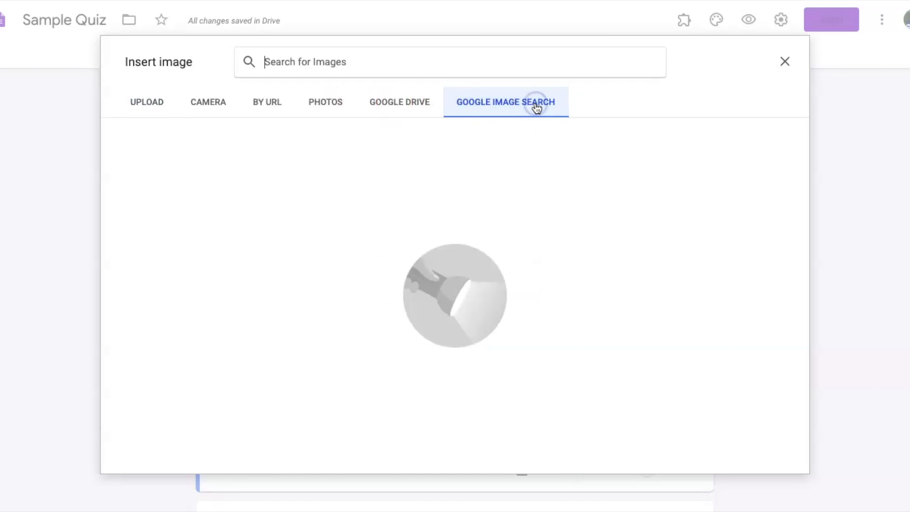
pyautogui.click(785, 64)
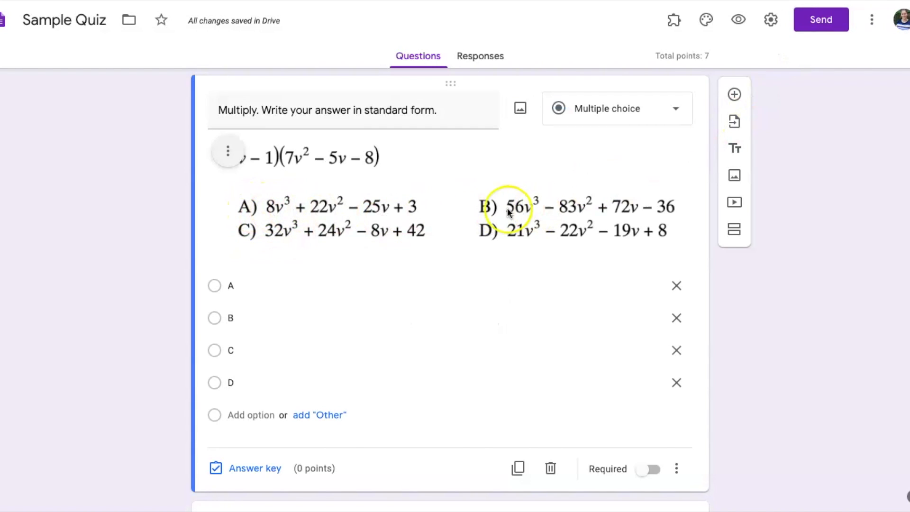
# - Make the Multiply question worth 3 points, mark option D as its correct answer and finish its answer key
pyautogui.scroll(-1, 428, 316)
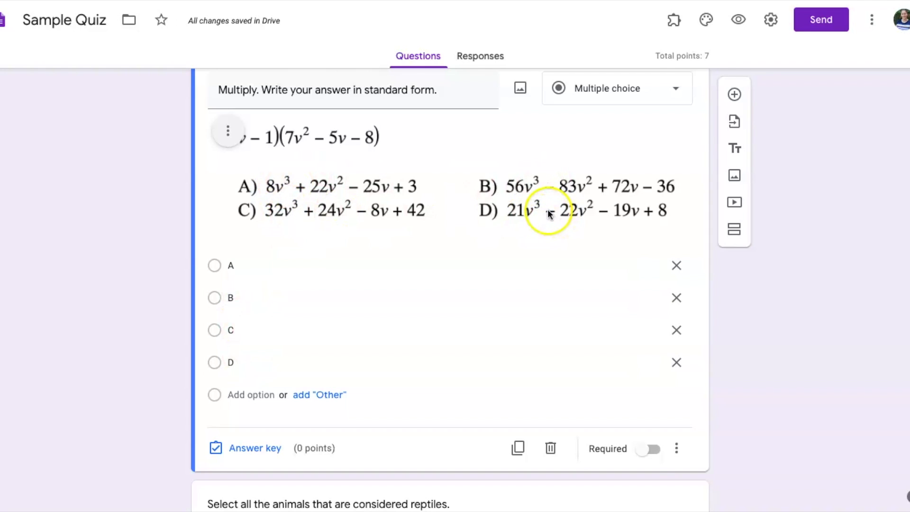
pyautogui.click(264, 442)
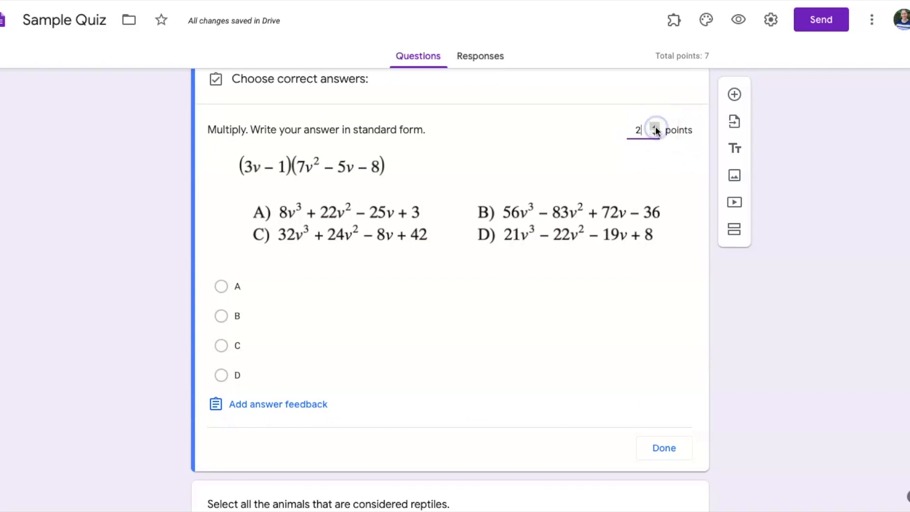
pyautogui.click(655, 126)
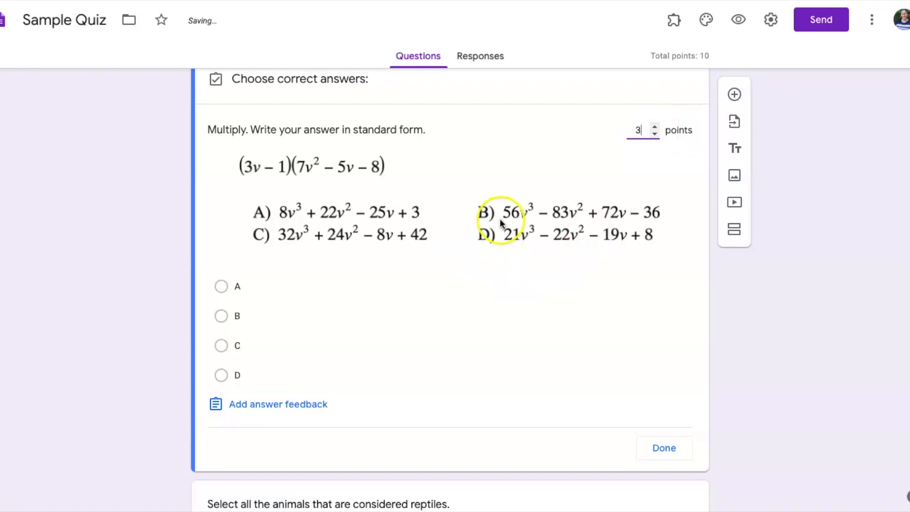
pyautogui.click(222, 375)
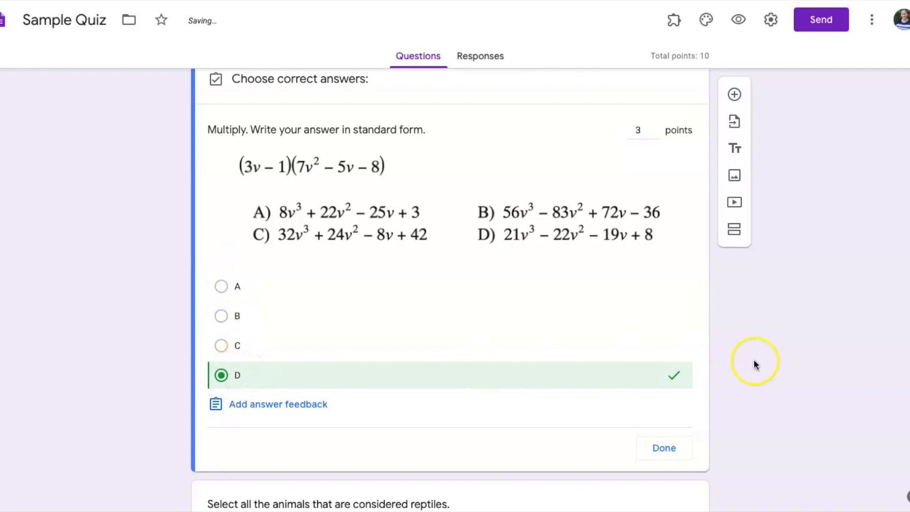
pyautogui.scroll(-1, 754, 365)
pyautogui.click(663, 399)
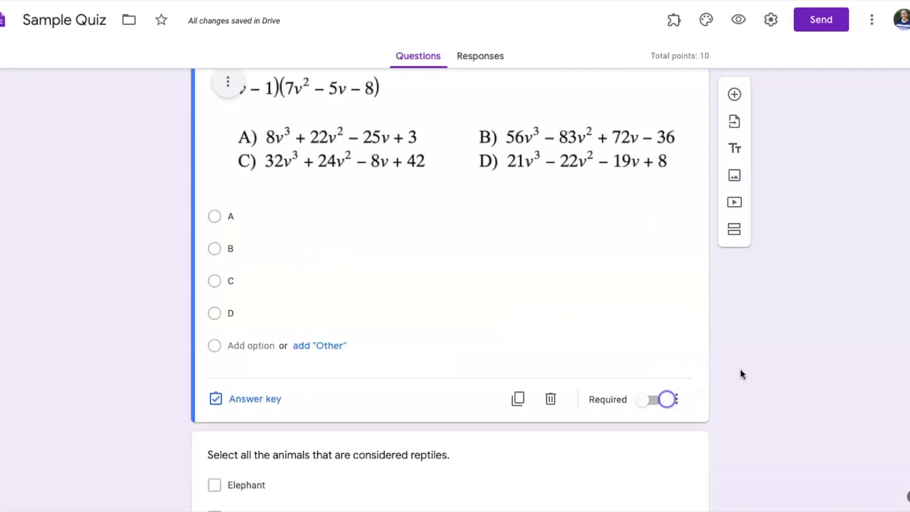
# - Examine the question types offered for the reptiles question and compare its checkboxes with the Multiply question's multiple-choice options
pyautogui.scroll(-4, 751, 365)
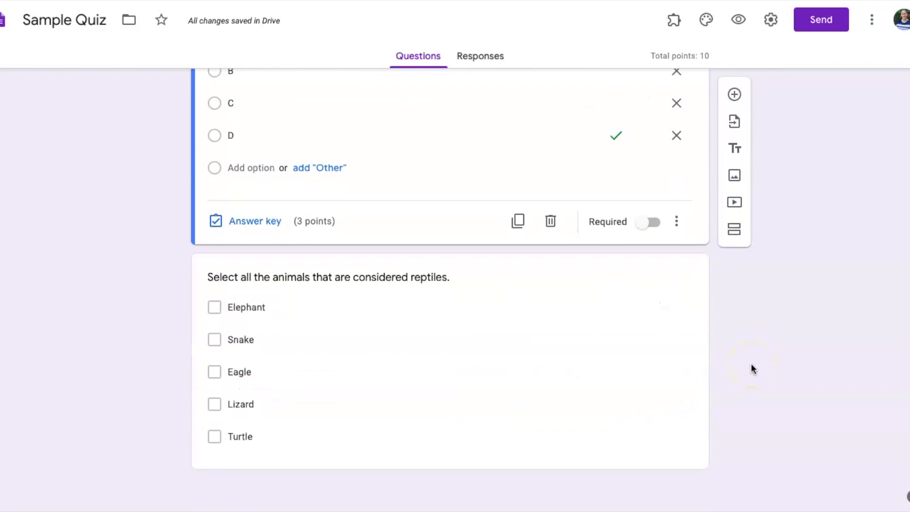
pyautogui.click(716, 365)
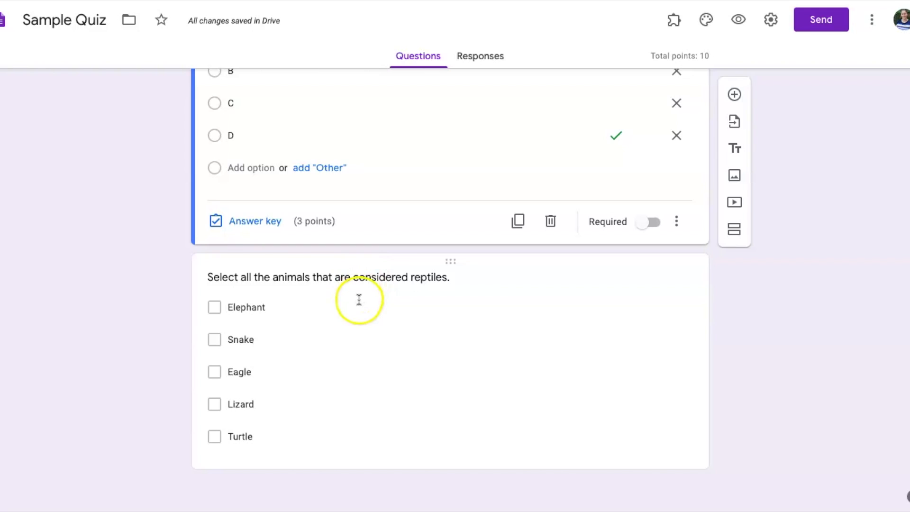
pyautogui.click(396, 277)
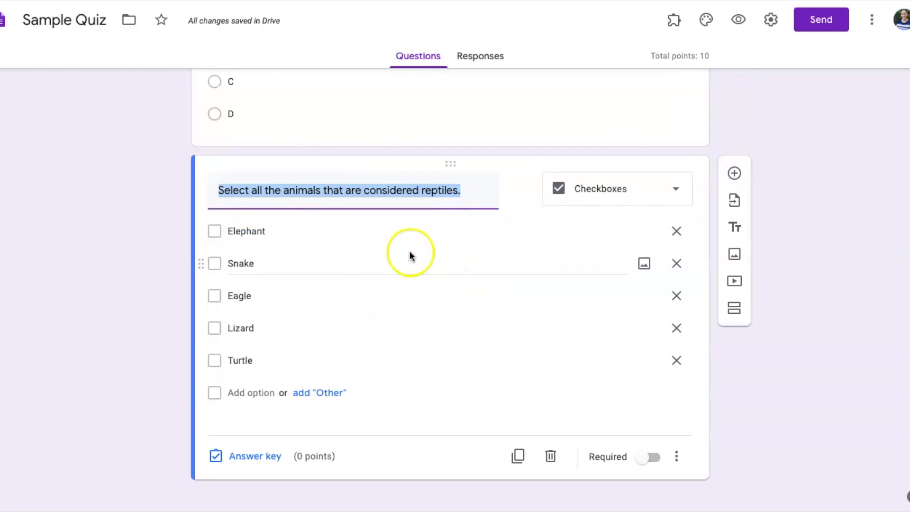
pyautogui.click(677, 191)
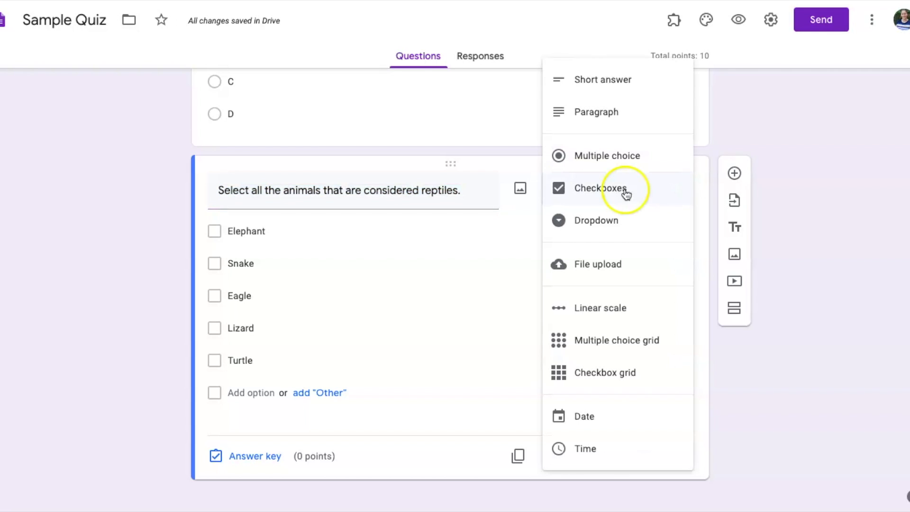
pyautogui.click(774, 226)
pyautogui.scroll(2, 788, 290)
pyautogui.scroll(3, 788, 296)
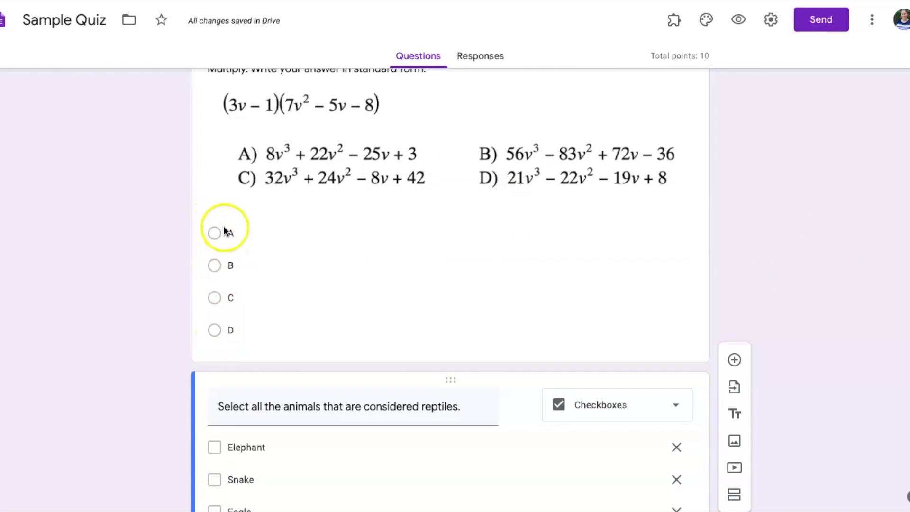
pyautogui.scroll(-5, 818, 345)
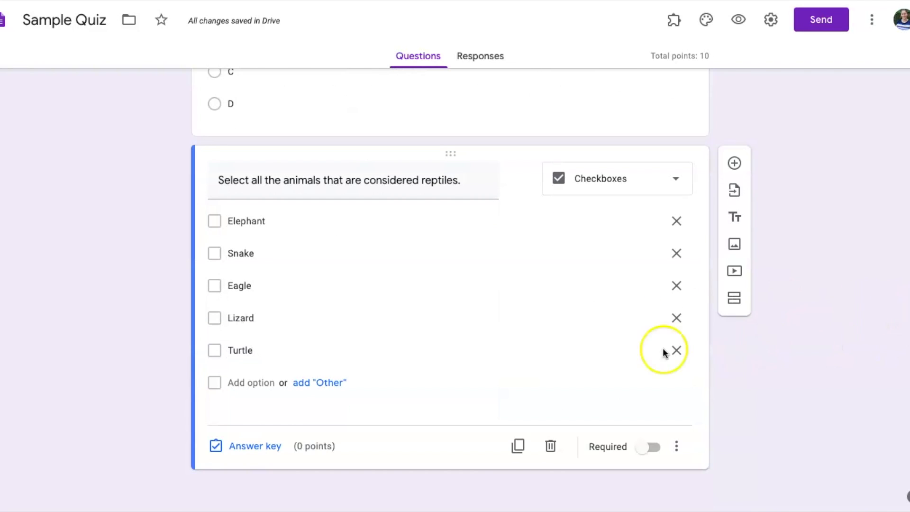
# - Mark Snake, Lizard and Turtle as correct answers to the reptiles question, worth 3 points, and finish its answer key
pyautogui.click(254, 445)
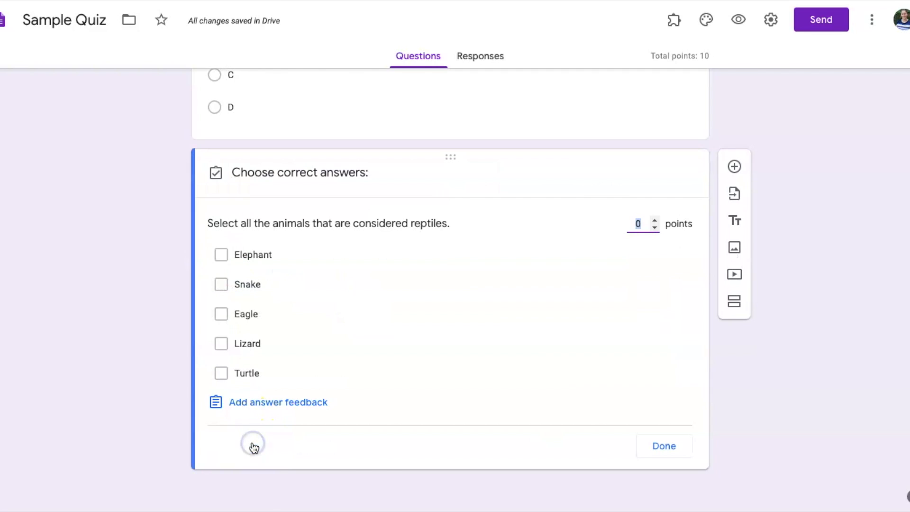
pyautogui.click(221, 284)
pyautogui.click(222, 343)
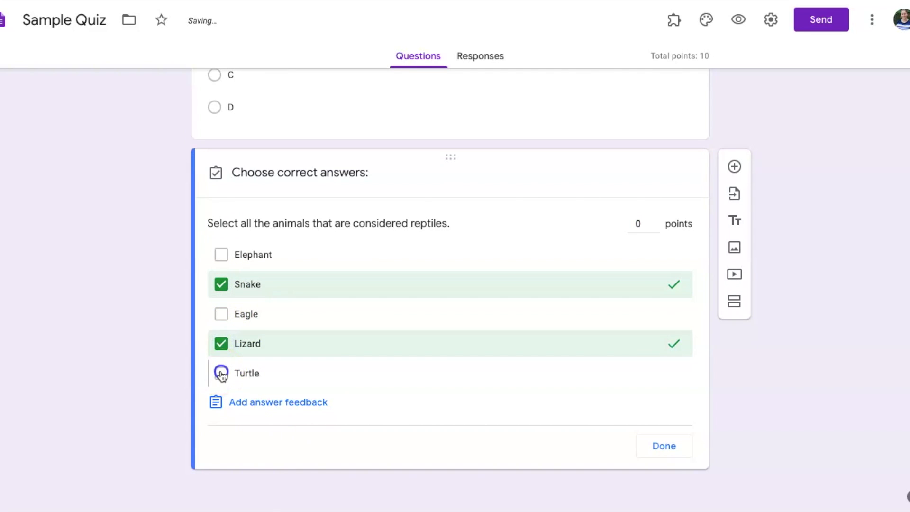
pyautogui.click(221, 373)
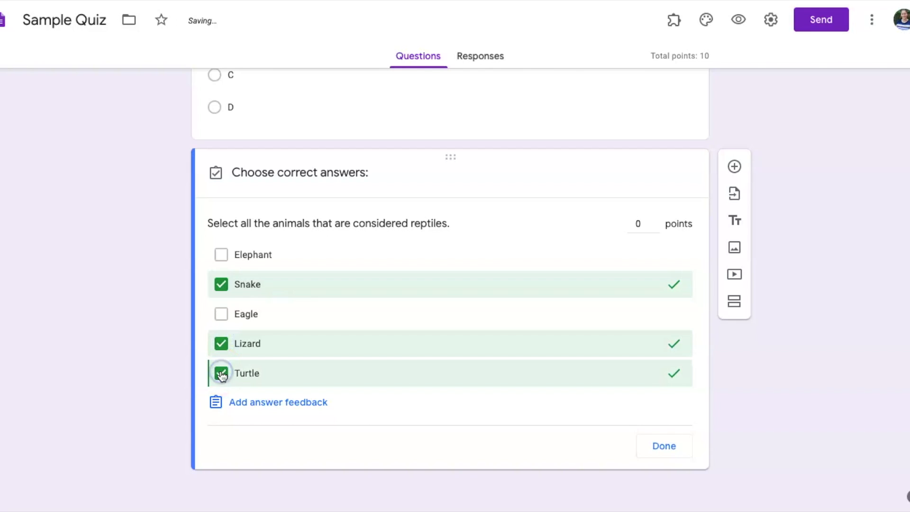
pyautogui.click(655, 221)
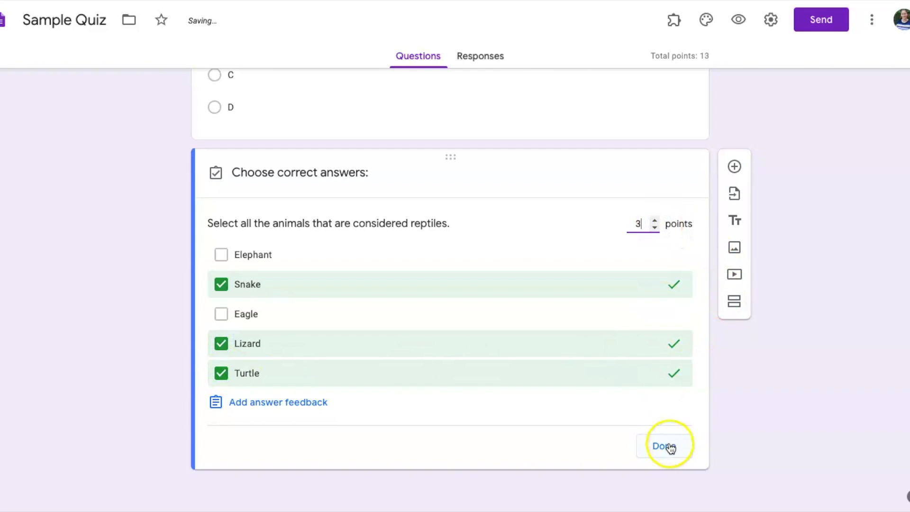
pyautogui.click(664, 445)
# - Examine the quiz's responses page and general settings, dismiss the settings and return to the Google Classroom assignment
pyautogui.scroll(2, 787, 351)
pyautogui.scroll(10, 784, 351)
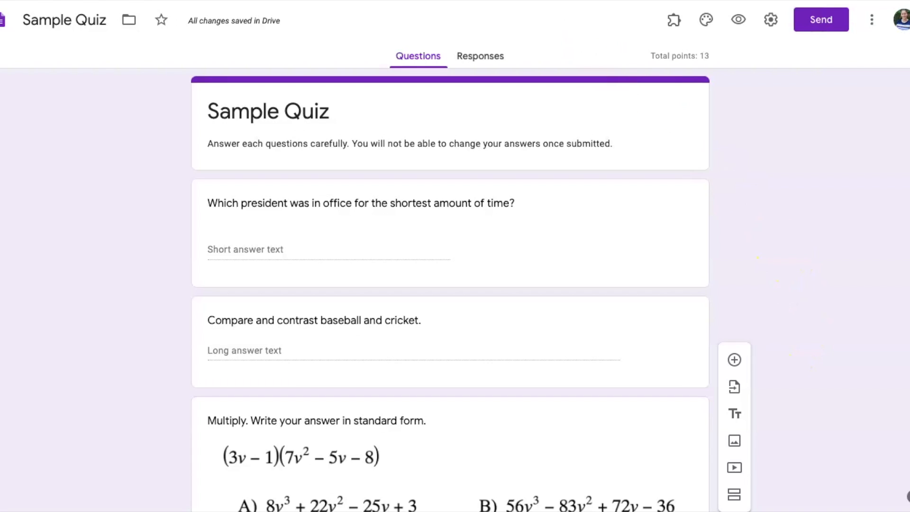
pyautogui.click(481, 58)
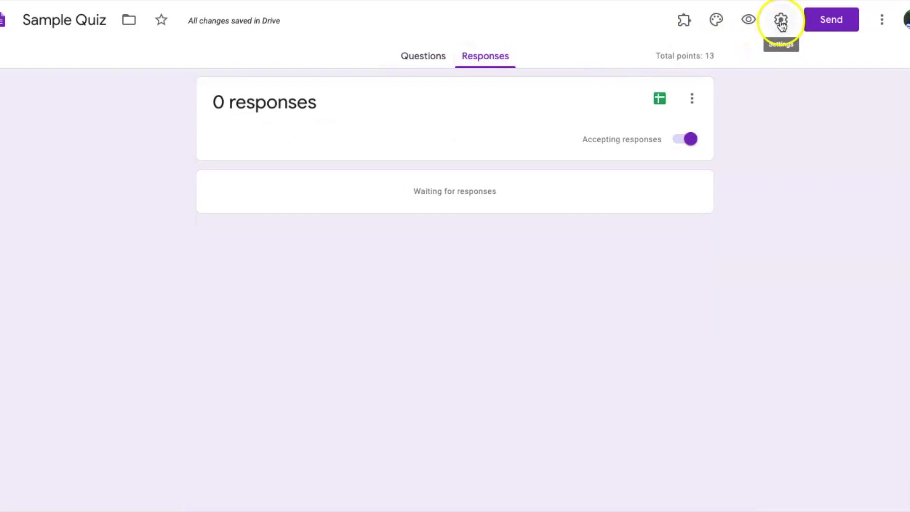
pyautogui.click(781, 21)
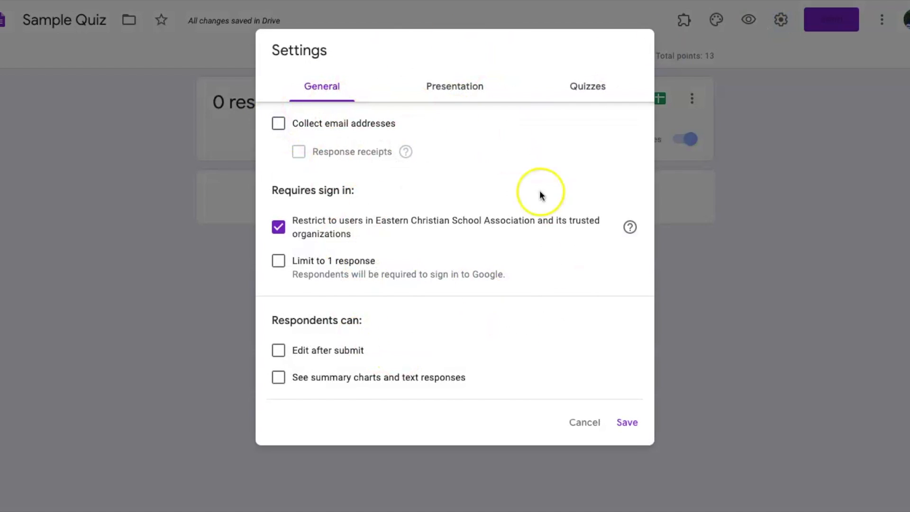
pyautogui.click(586, 421)
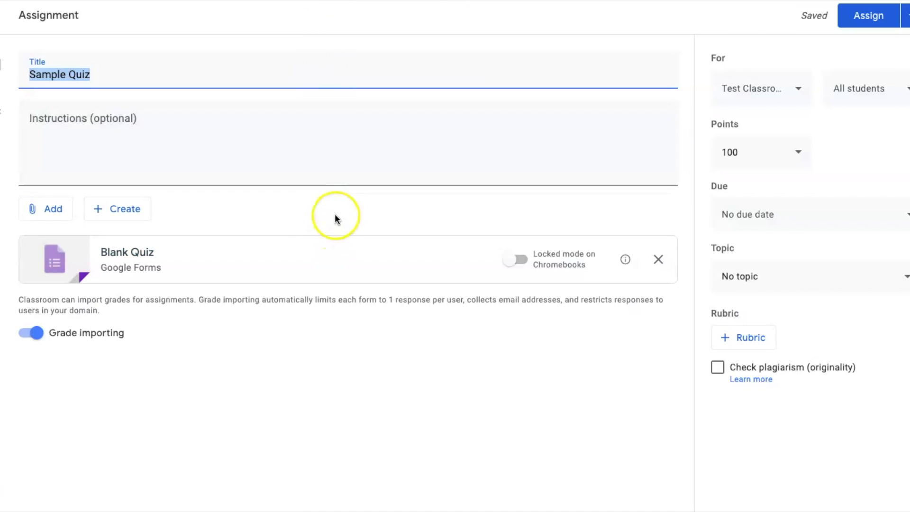
# - Assign the Sample Quiz to Test Classroom and open its attached form from the posted assignment for editing
pyautogui.click(866, 19)
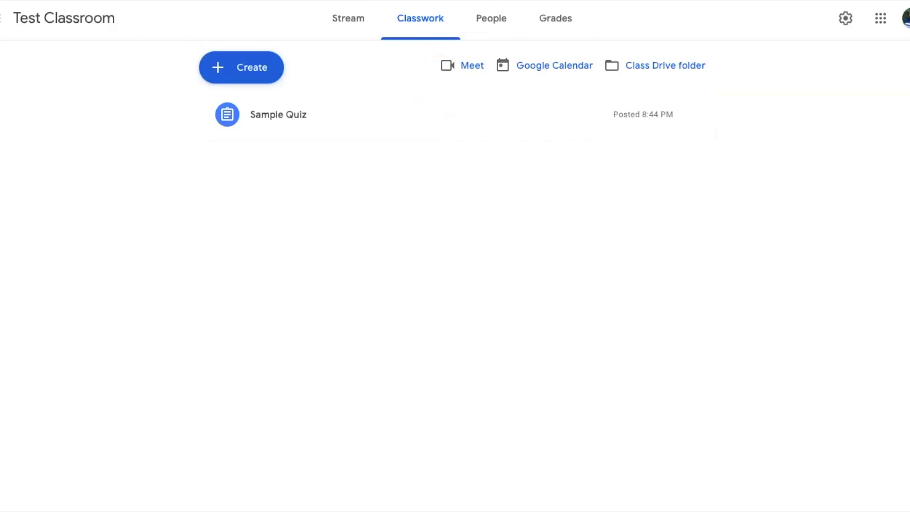
pyautogui.click(456, 115)
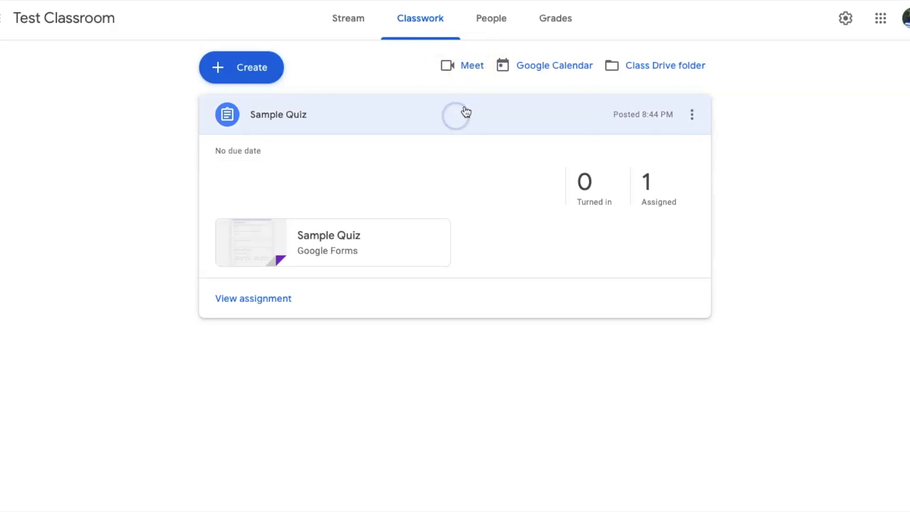
pyautogui.click(334, 236)
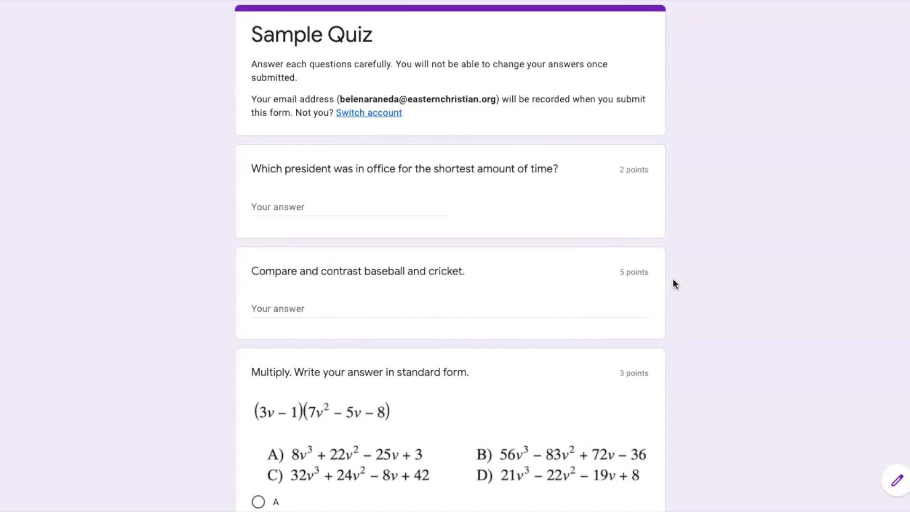
pyautogui.click(898, 482)
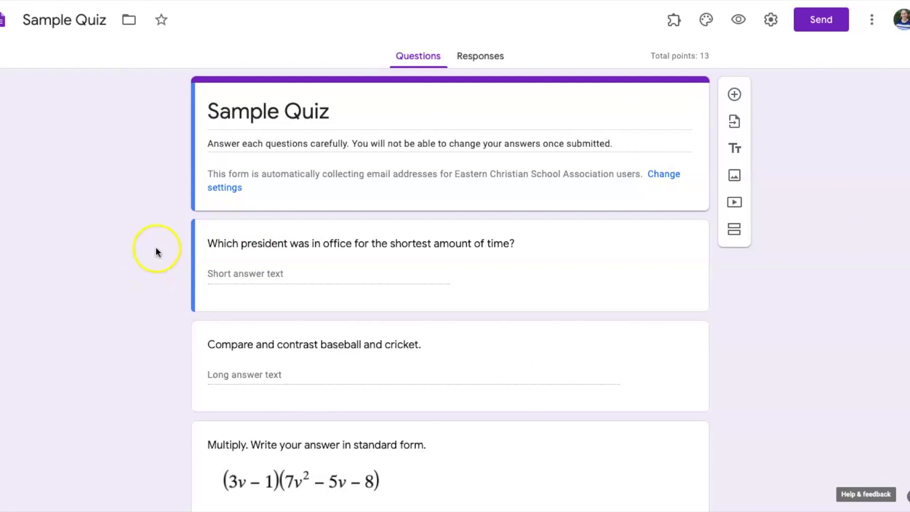
# - Examine the quiz's general and presentation settings, trying the progress bar option and turning it off again
pyautogui.click(771, 21)
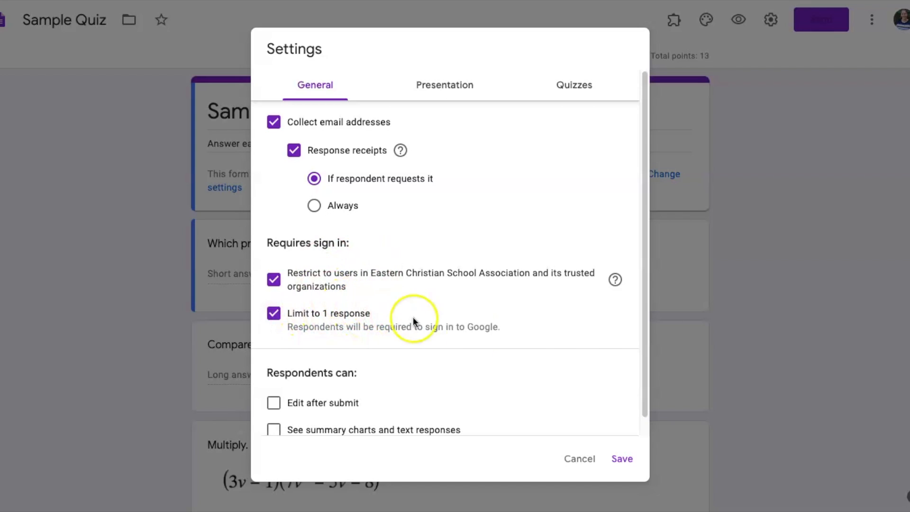
pyautogui.scroll(-1, 504, 330)
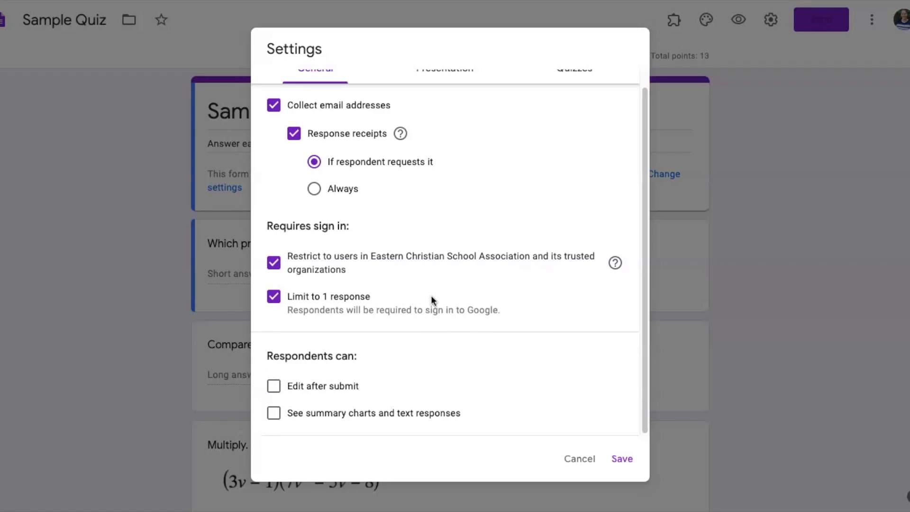
pyautogui.scroll(1, 438, 310)
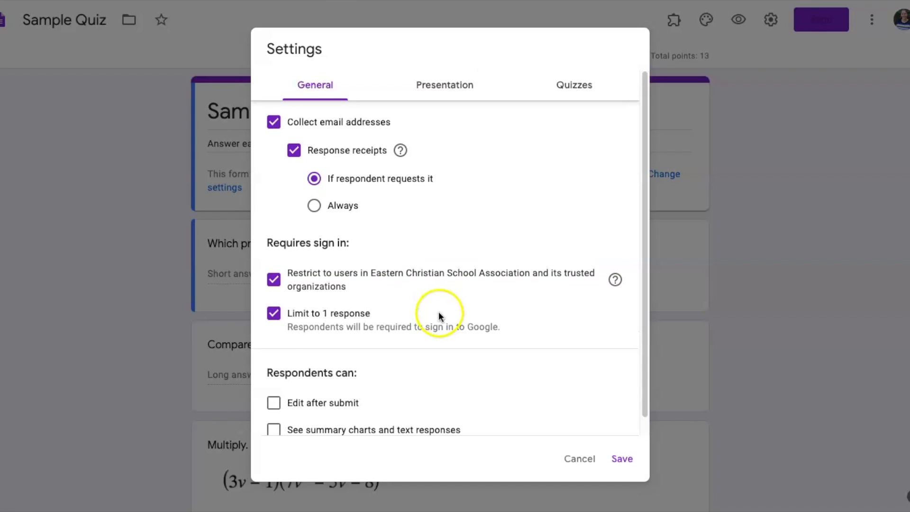
pyautogui.click(444, 94)
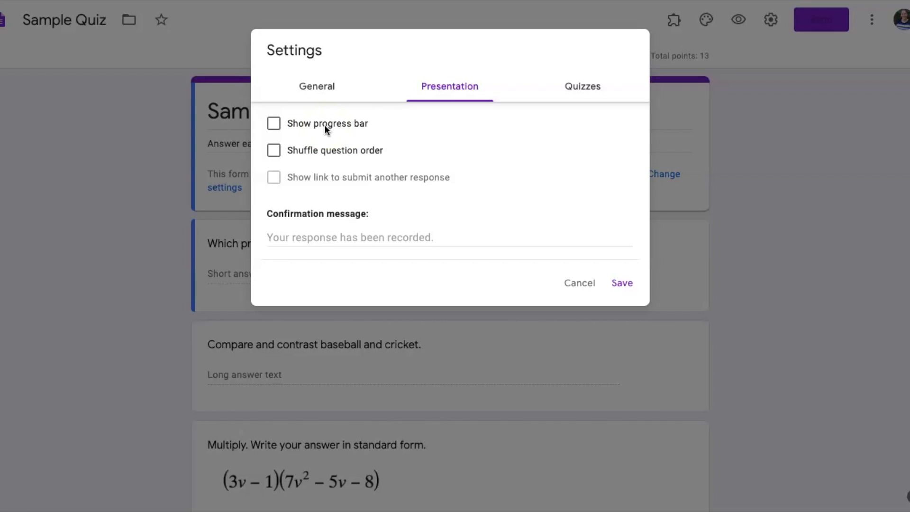
pyautogui.click(273, 125)
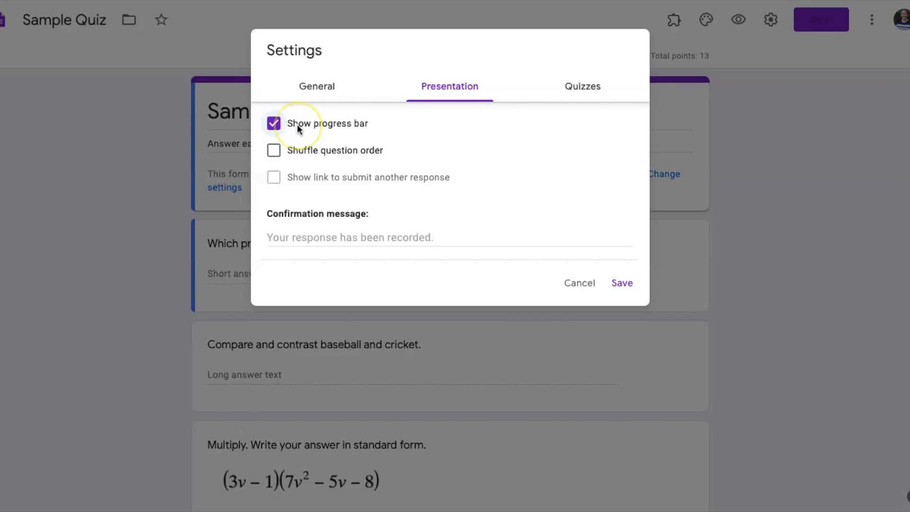
pyautogui.click(297, 124)
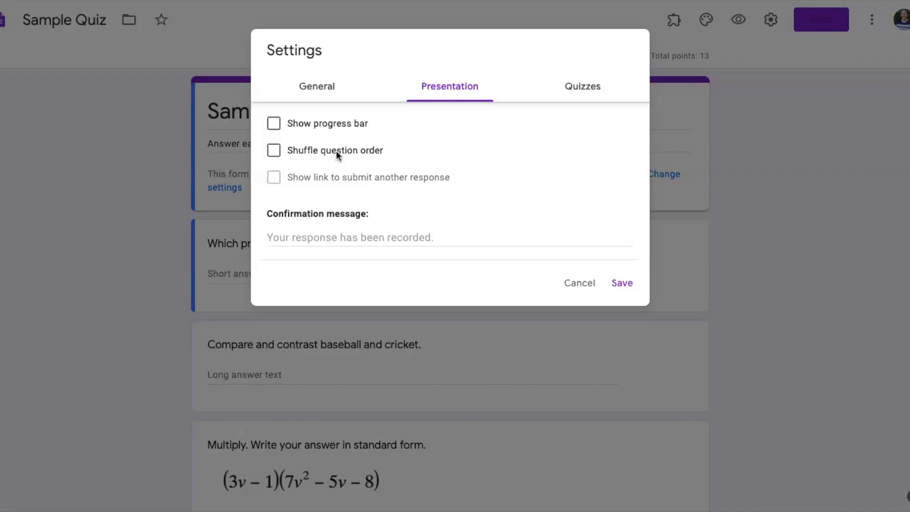
# - Set the quiz's grade release to "Later, after manual review" and save the form settings
pyautogui.click(585, 85)
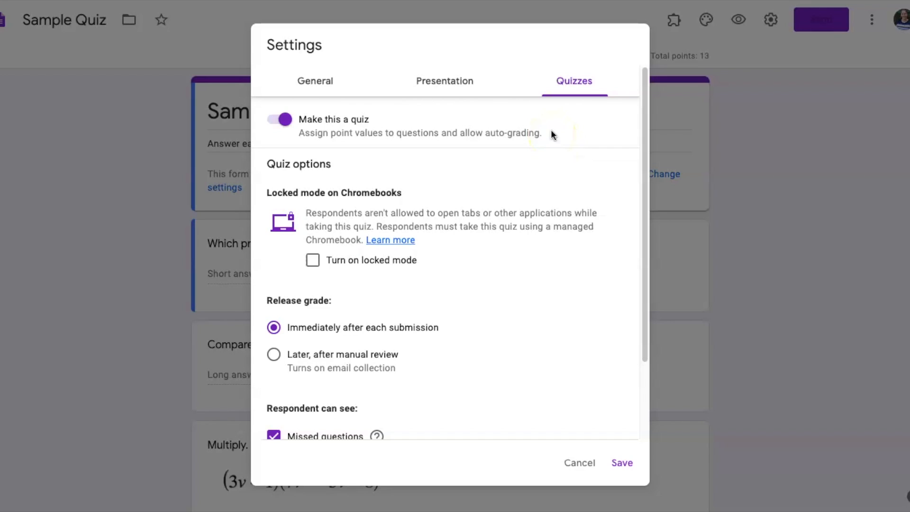
pyautogui.moveTo(641, 170); pyautogui.dragTo(640, 271)
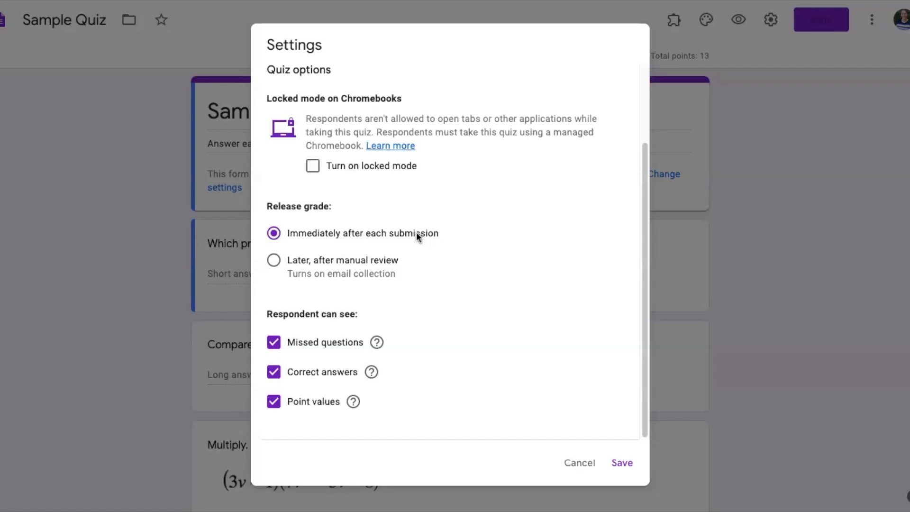
pyautogui.click(384, 260)
pyautogui.click(400, 235)
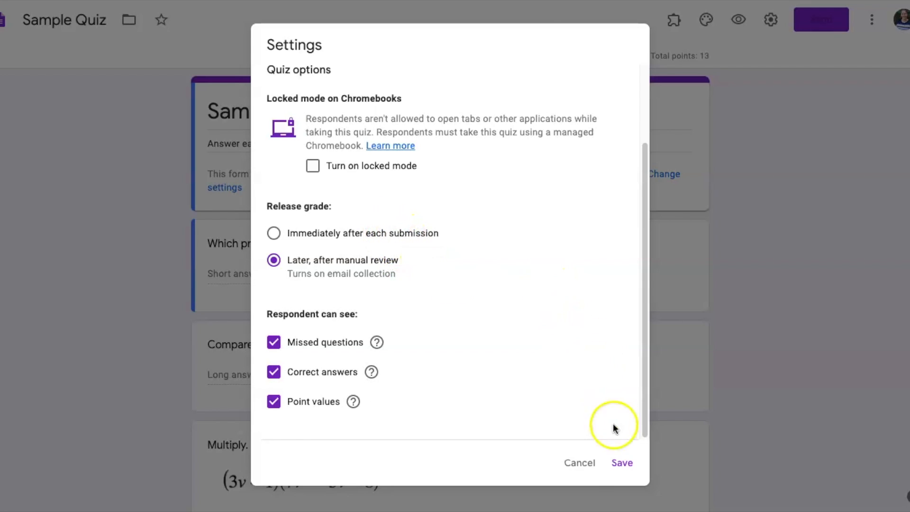
pyautogui.click(622, 463)
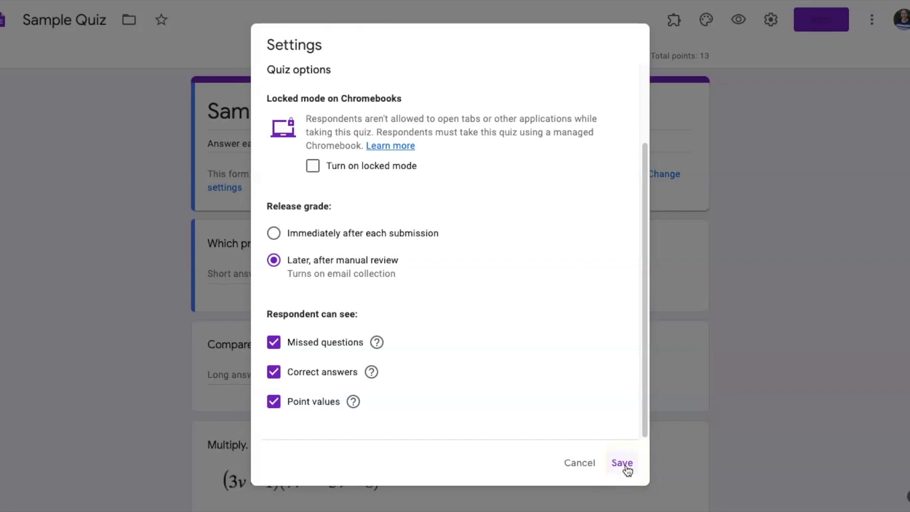
pyautogui.click(622, 464)
pyautogui.click(835, 147)
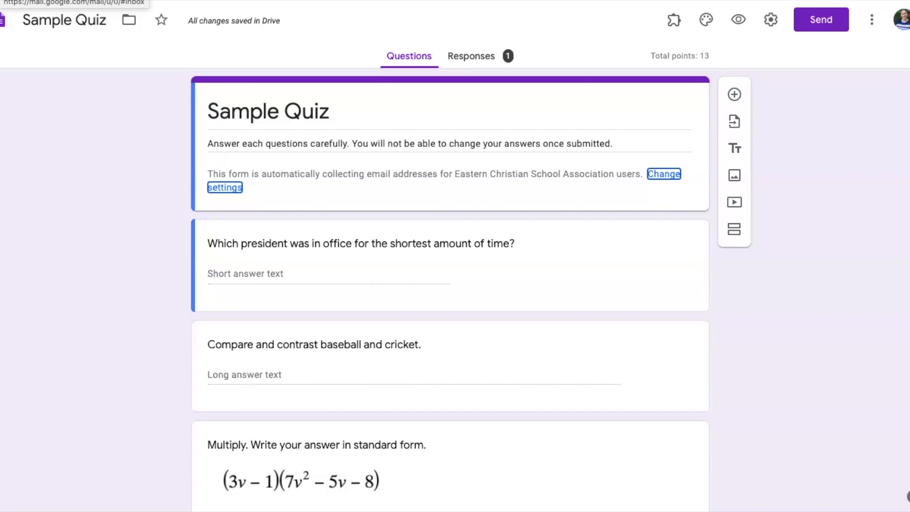
# - Examine the quiz's response summary and the response to the shortest-serving president question
pyautogui.click(483, 58)
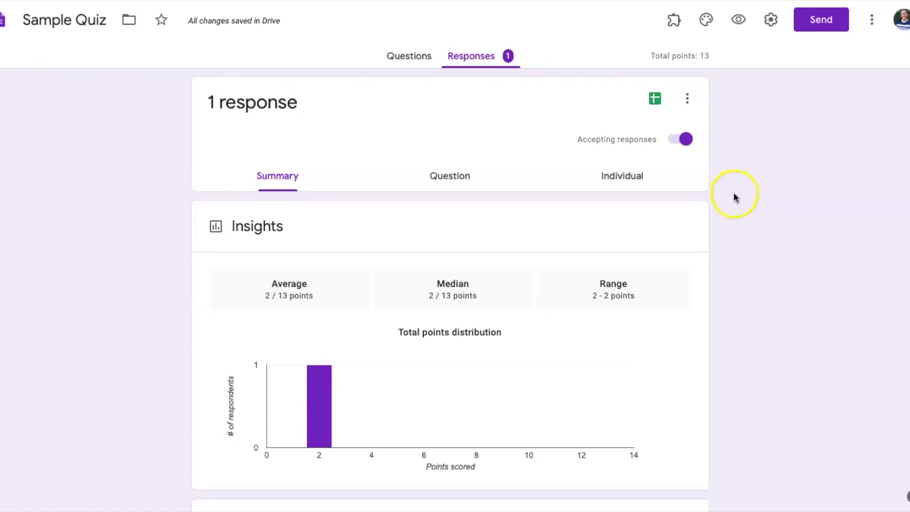
pyautogui.scroll(-1, 733, 198)
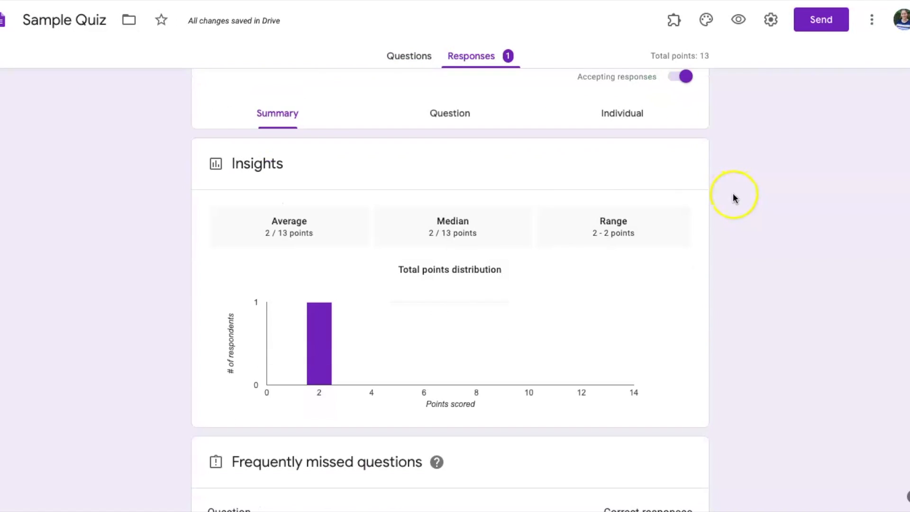
pyautogui.click(460, 120)
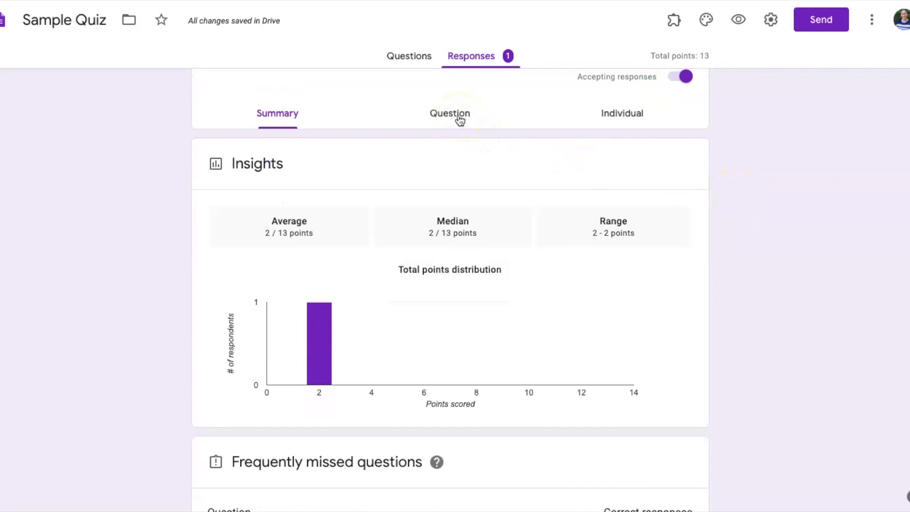
pyautogui.click(458, 117)
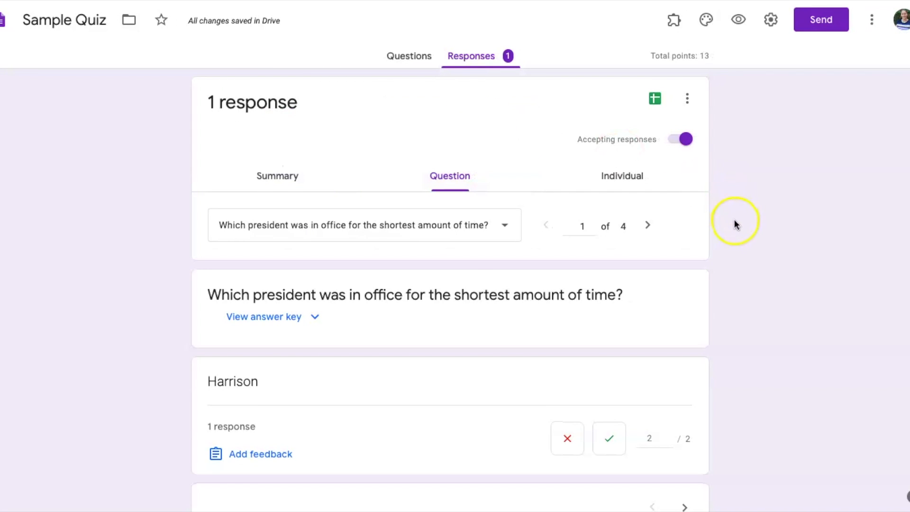
pyautogui.scroll(-1, 743, 230)
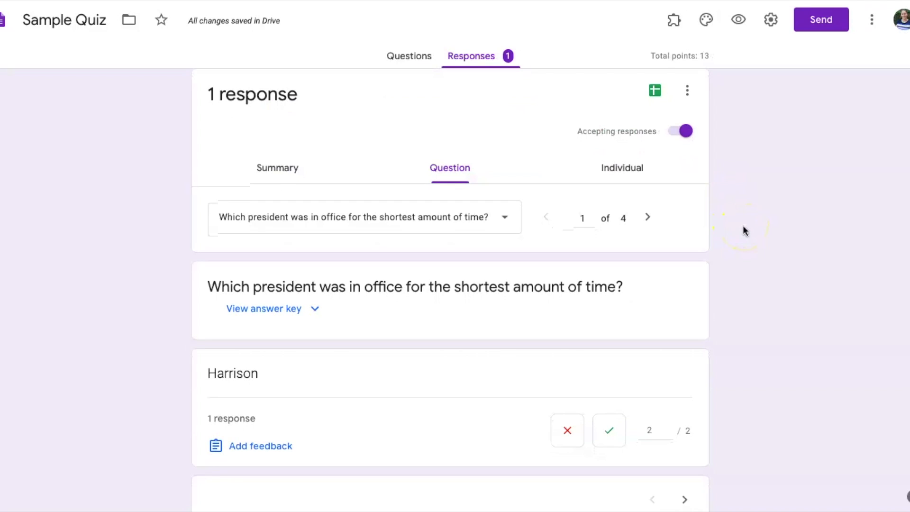
pyautogui.scroll(-3, 742, 227)
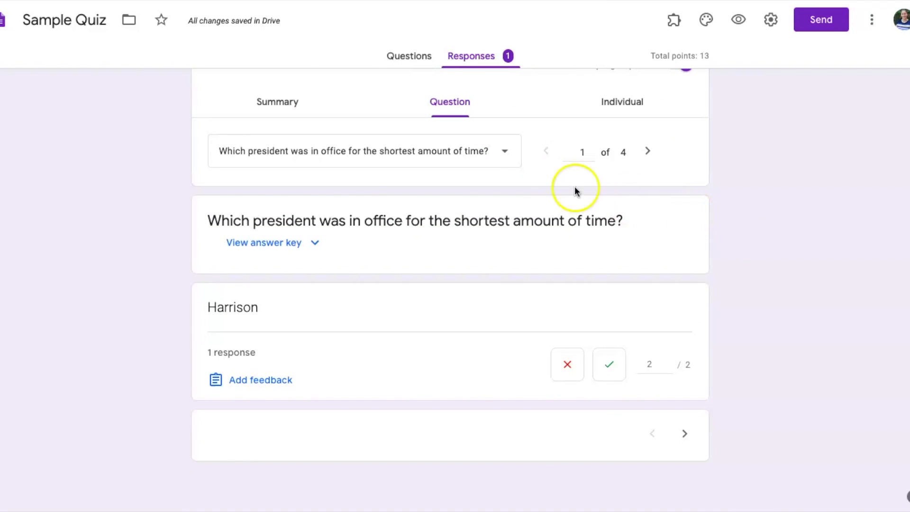
# - Show the responses to "Compare and contrast baseball and cricket." and mark the answer correct for 5 points
pyautogui.click(506, 153)
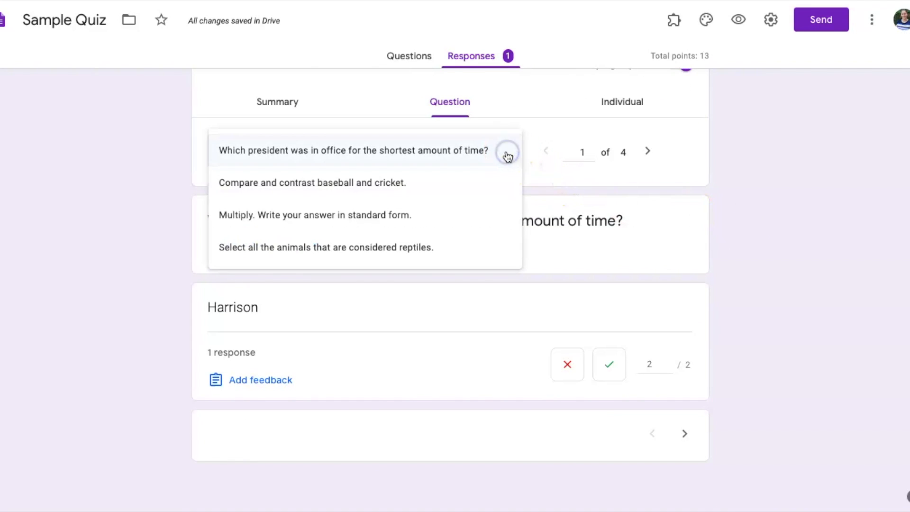
pyautogui.click(440, 184)
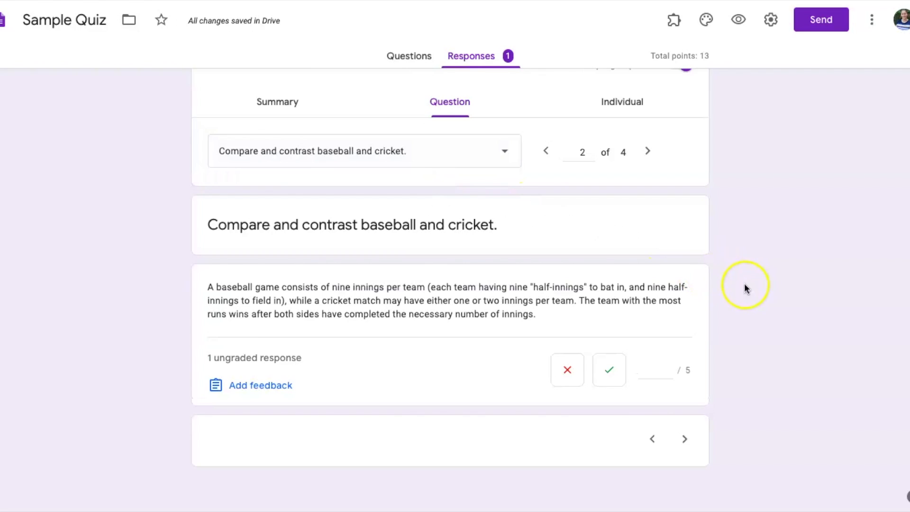
pyautogui.scroll(-1, 743, 287)
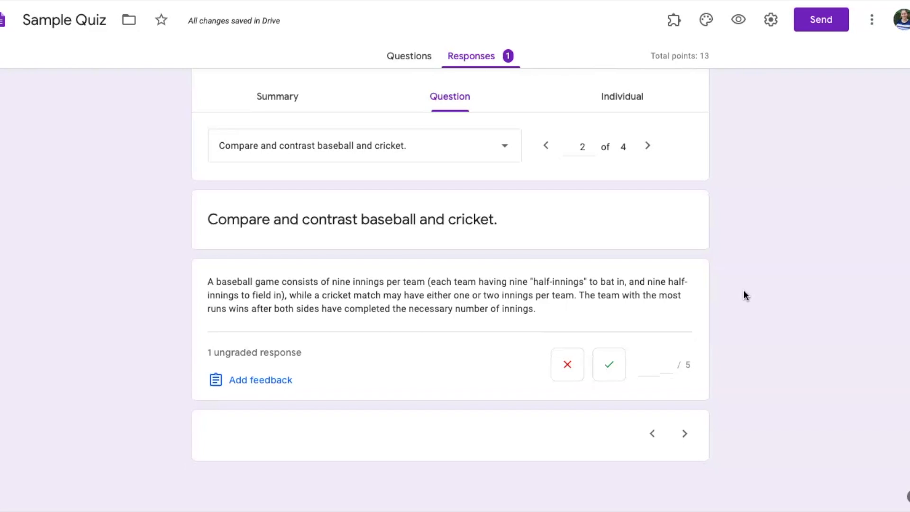
pyautogui.click(609, 373)
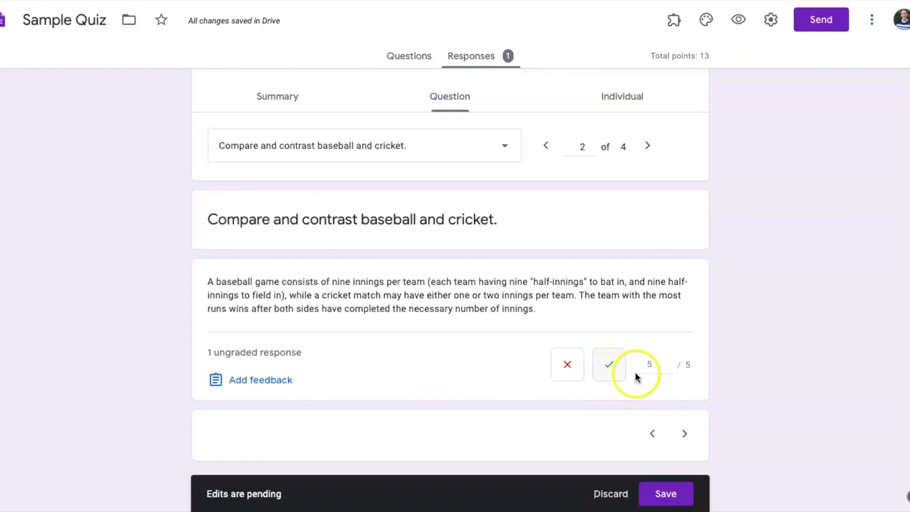
pyautogui.click(649, 365)
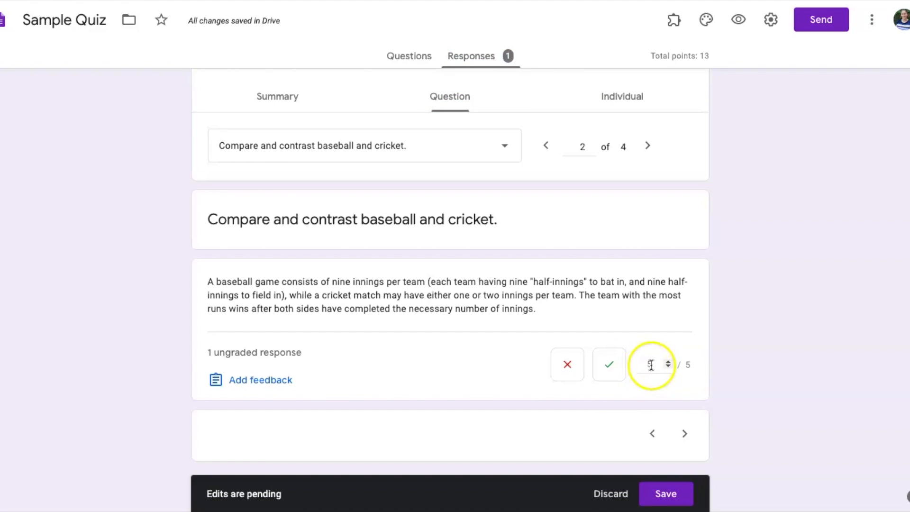
pyautogui.write('5')
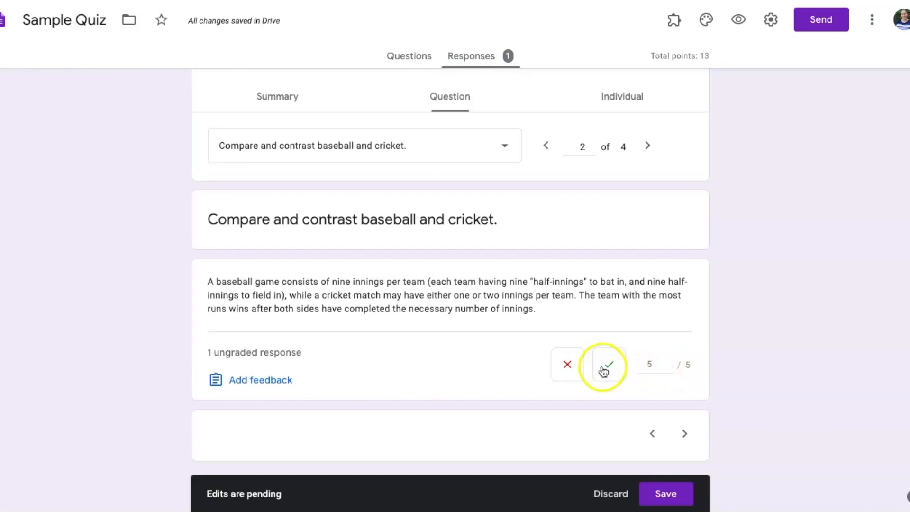
# - Try marking the baseball and cricket answer incorrect and giving it partial credit of 3.5 points
pyautogui.click(568, 365)
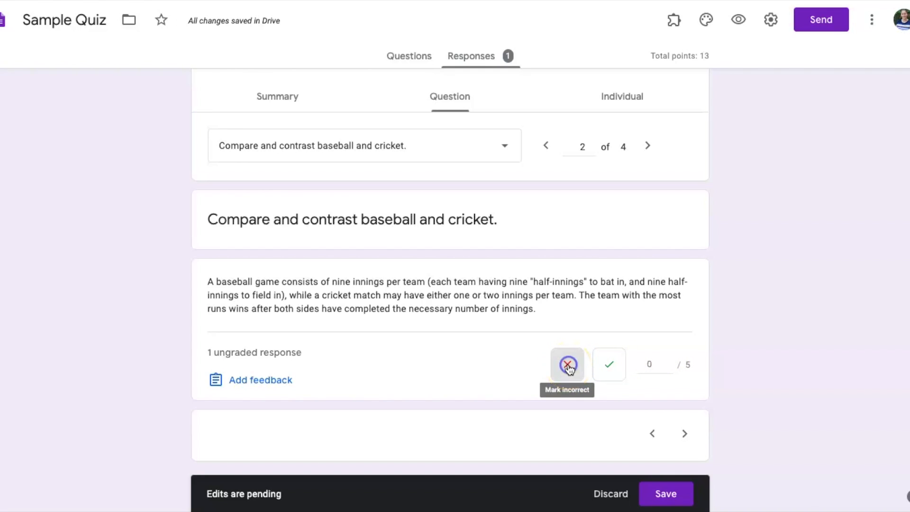
pyautogui.click(645, 364)
pyautogui.doubleClick(648, 364)
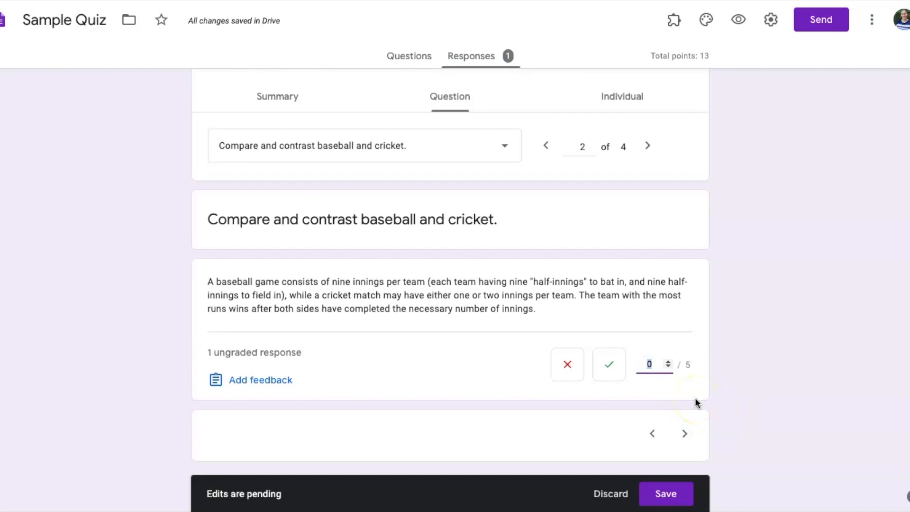
pyautogui.write('3.5')
pyautogui.click(755, 398)
pyautogui.click(653, 365)
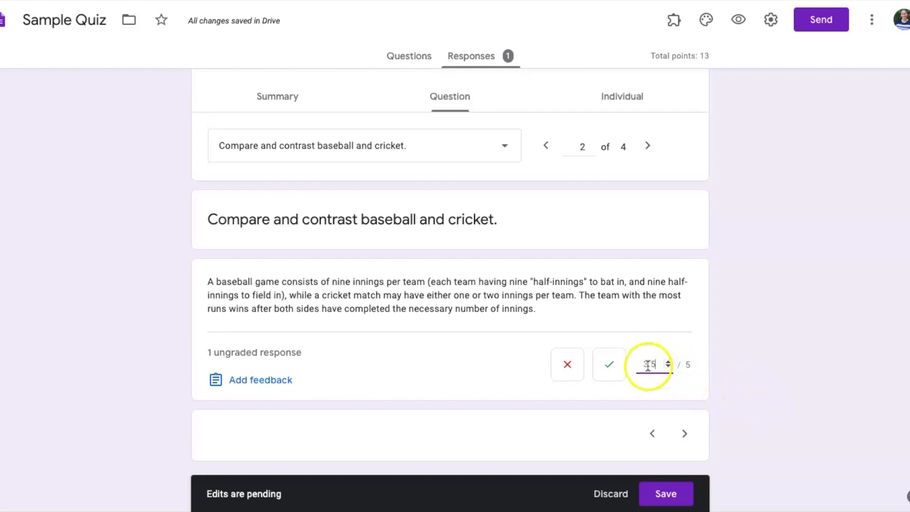
# - Mark the baseball and cricket answer correct for the full 5 points and save the grade, without adding feedback
pyautogui.click(610, 370)
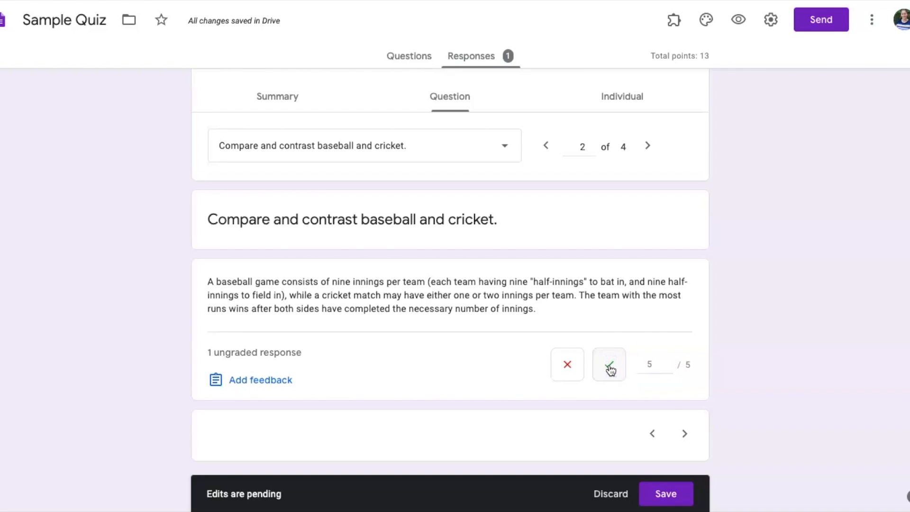
pyautogui.click(255, 381)
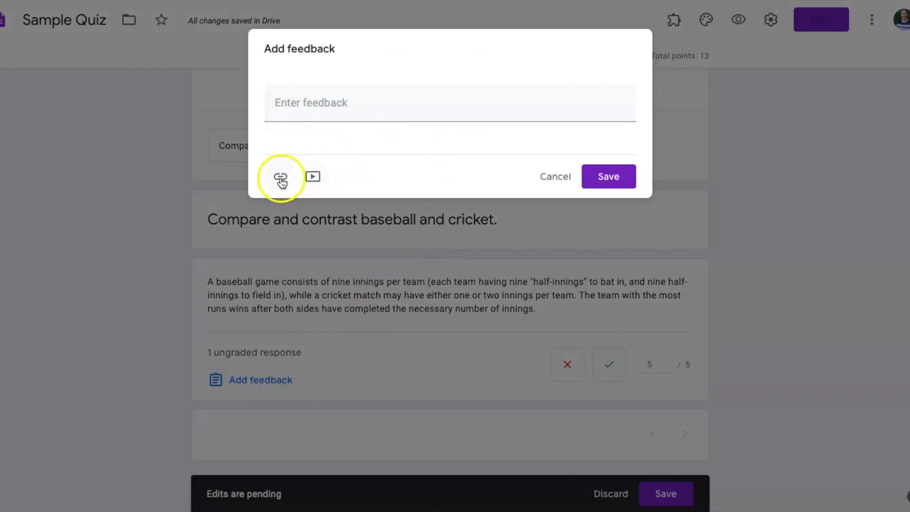
pyautogui.click(550, 179)
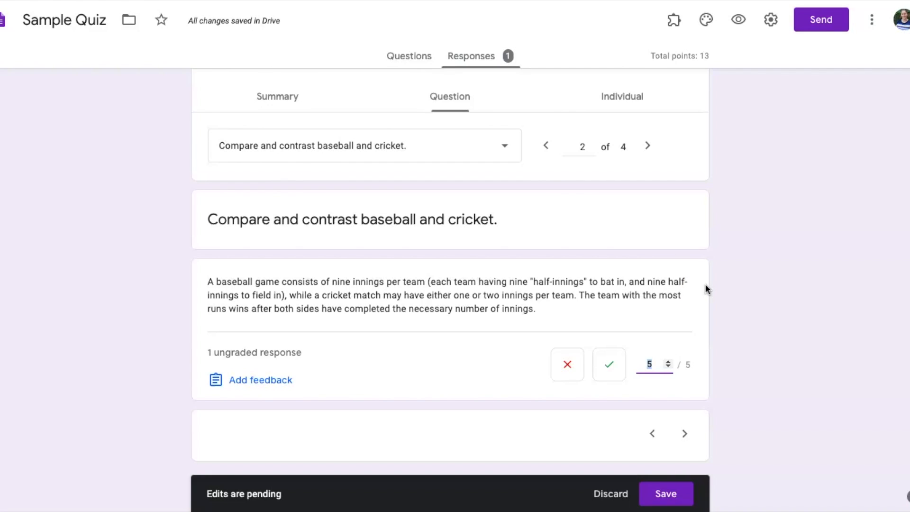
pyautogui.click(668, 494)
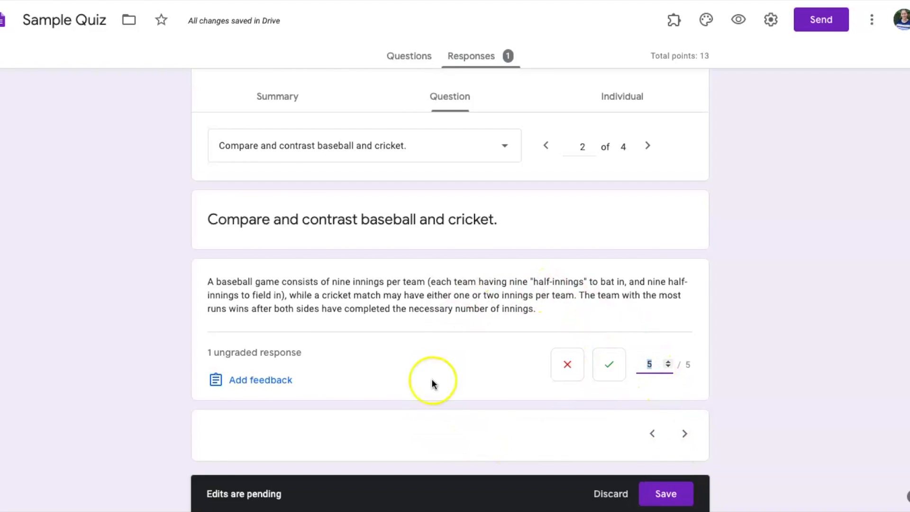
pyautogui.click(662, 503)
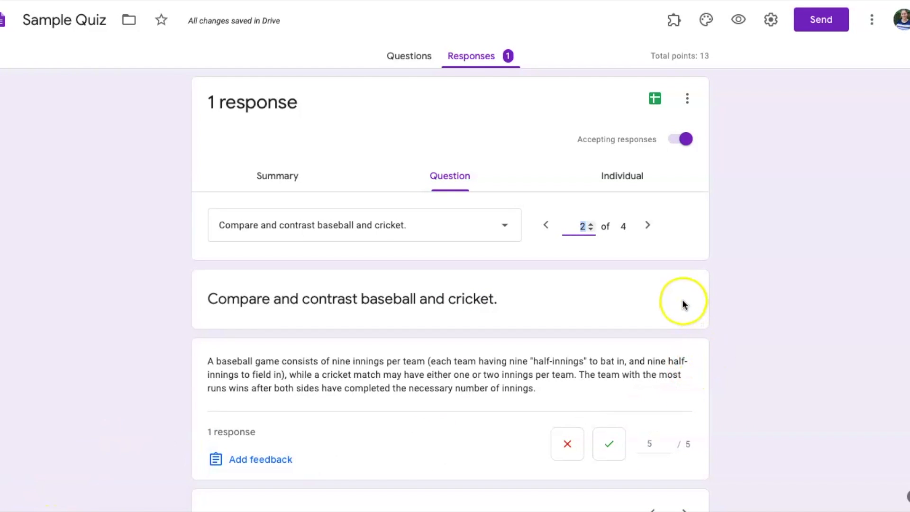
# - Show the individual response to the quiz and review the answers and points for the president, baseball and cricket, and multiplication questions
pyautogui.click(626, 183)
pyautogui.scroll(-2, 751, 309)
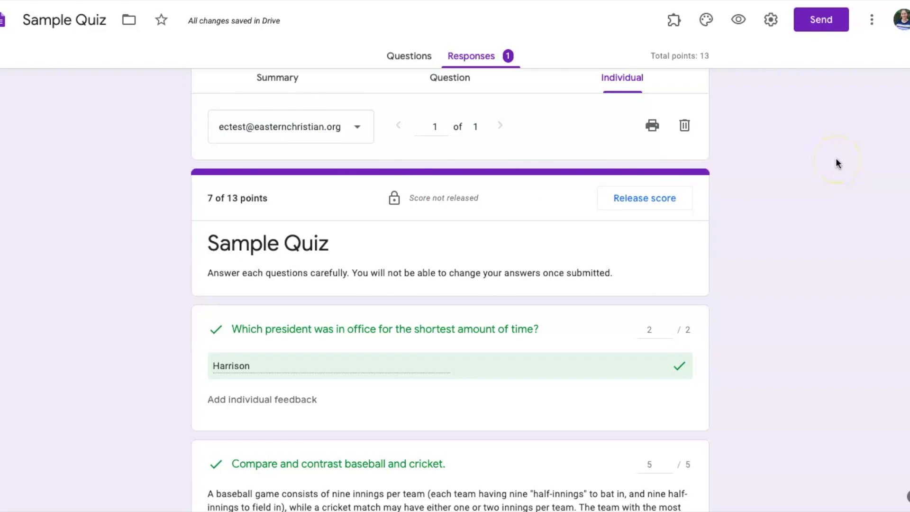
pyautogui.scroll(-3, 829, 258)
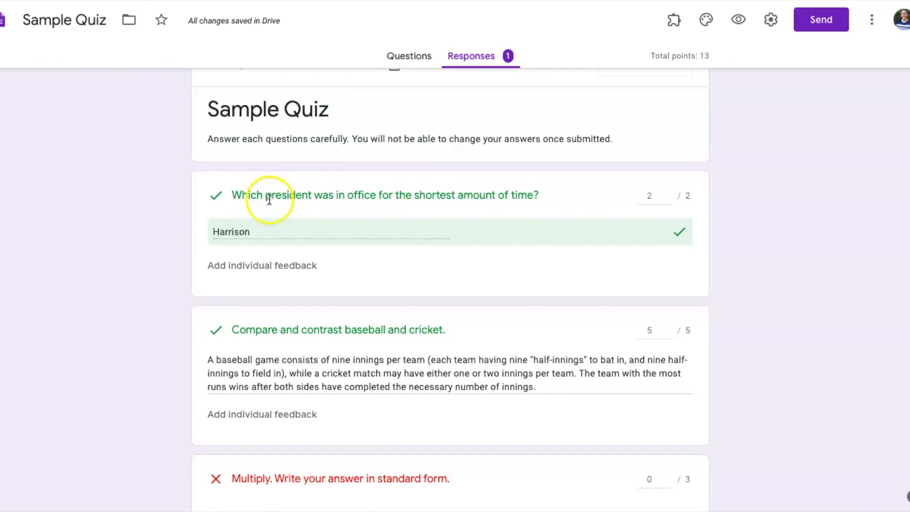
pyautogui.doubleClick(230, 232)
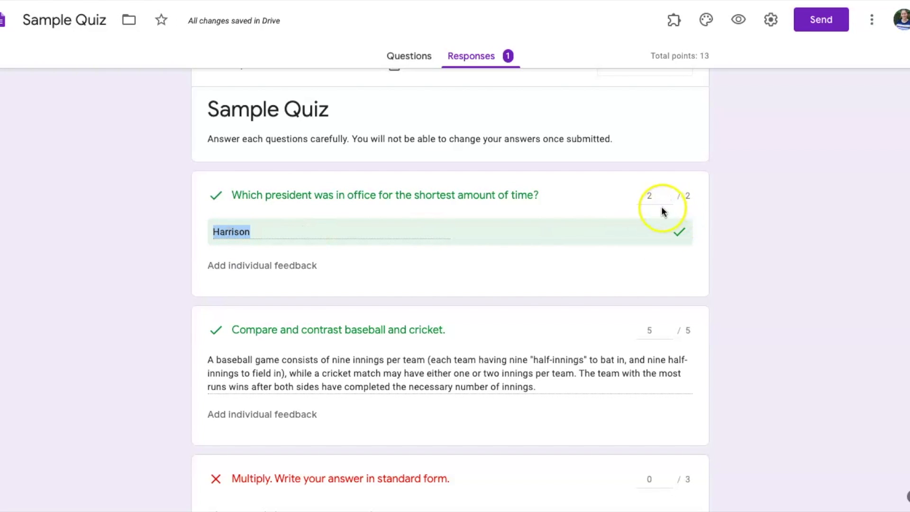
pyautogui.click(761, 272)
pyautogui.scroll(-2, 761, 304)
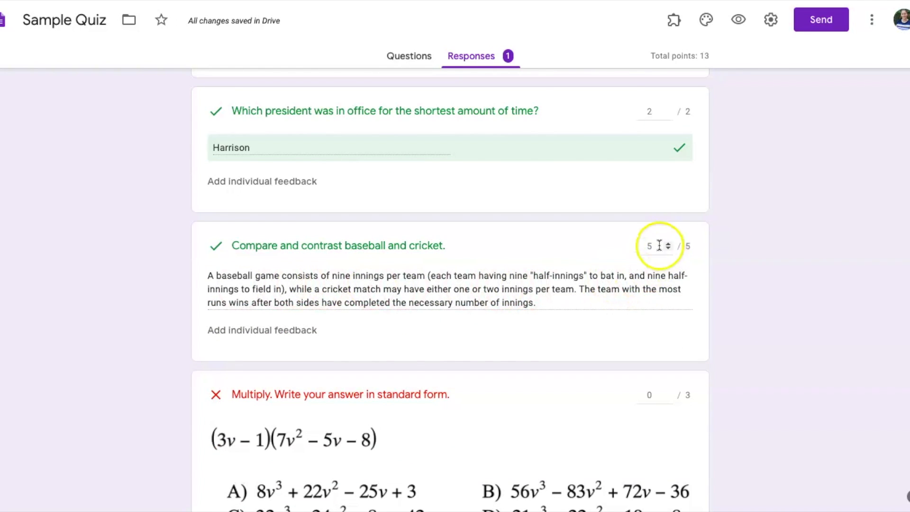
pyautogui.scroll(-3, 793, 327)
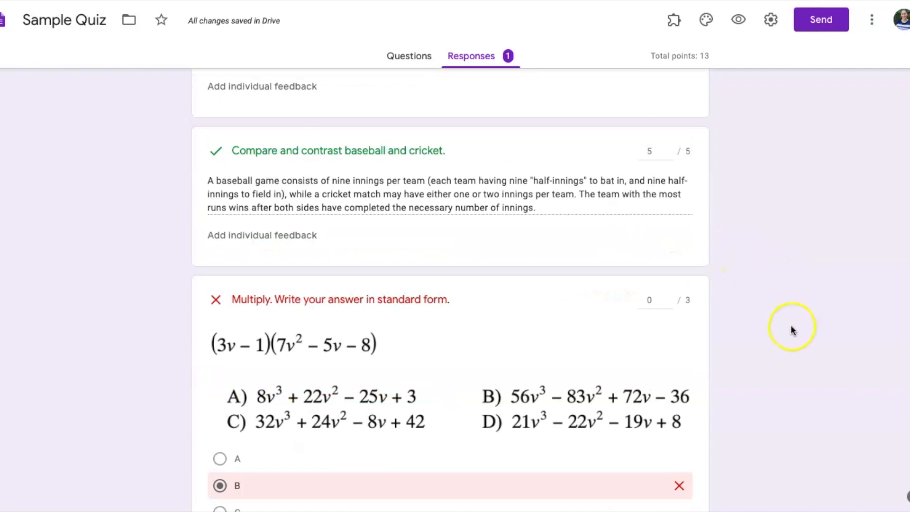
pyautogui.scroll(-1, 791, 329)
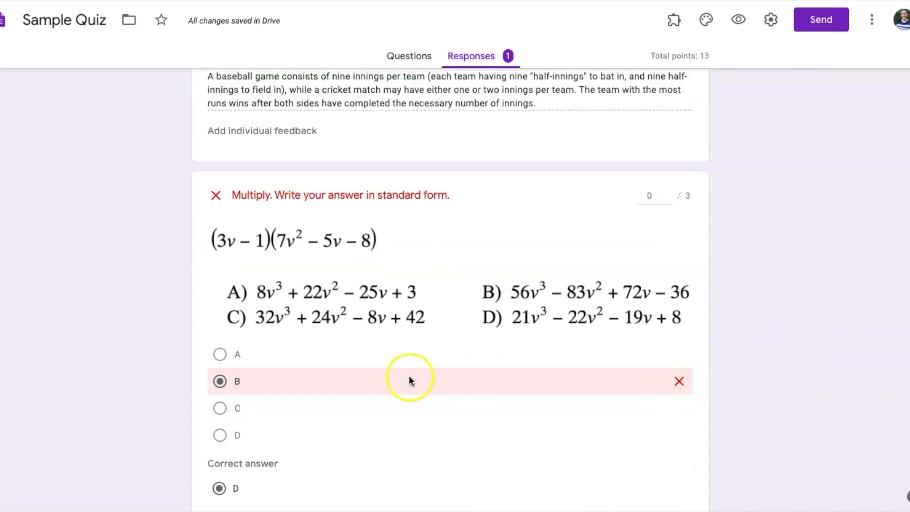
pyautogui.scroll(-2, 518, 402)
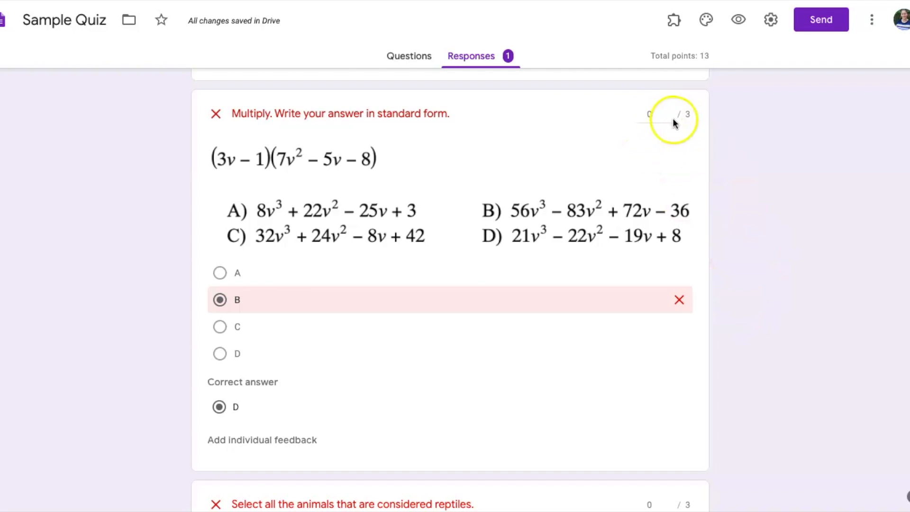
# - Give the reptiles question partial credit of 2 out of 3 points in the individual response and save the grade
pyautogui.scroll(-2, 758, 305)
pyautogui.scroll(-6, 753, 305)
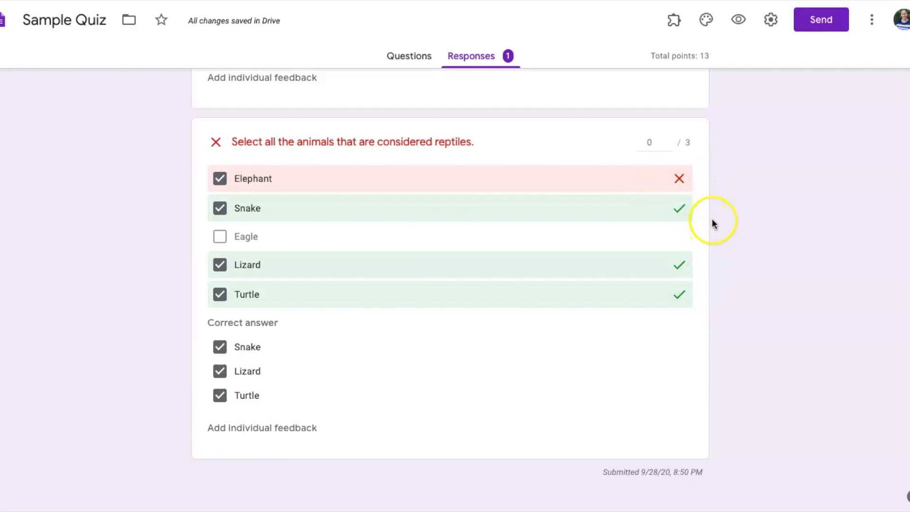
pyautogui.click(656, 144)
pyautogui.click(667, 140)
pyautogui.click(667, 140)
pyautogui.click(731, 183)
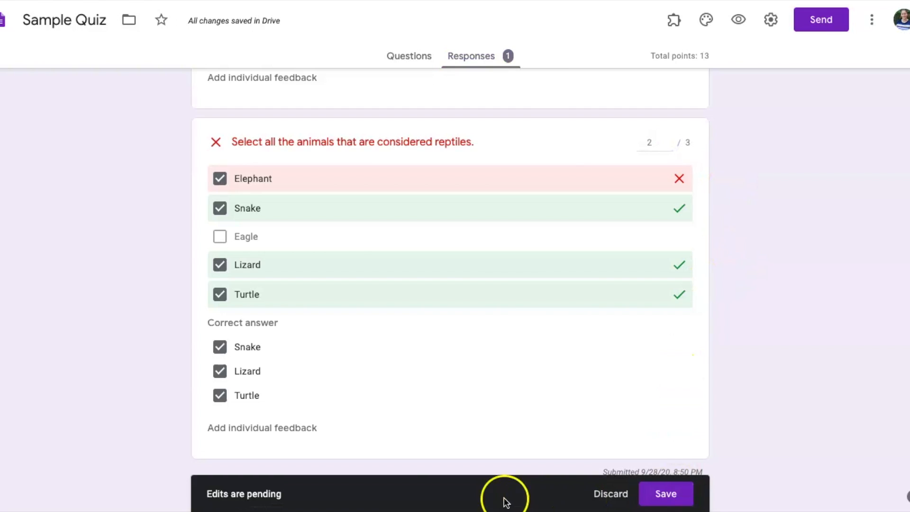
pyautogui.click(667, 496)
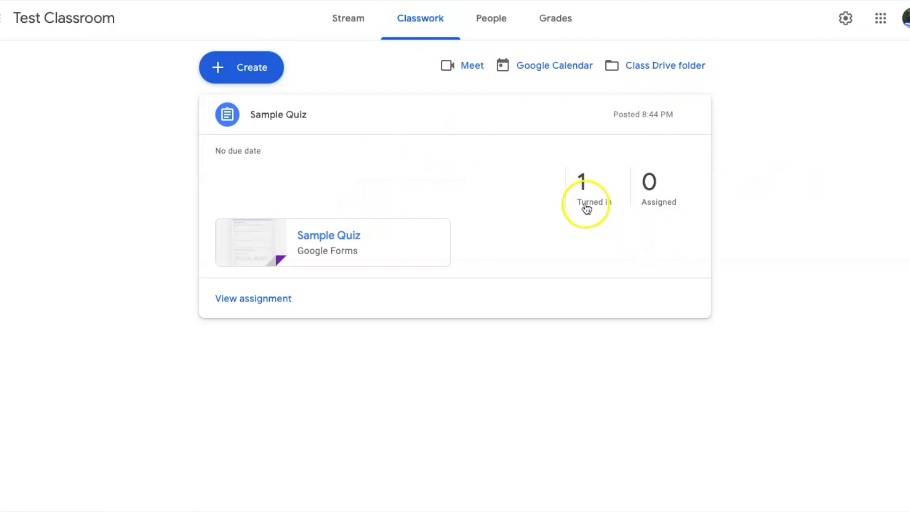
# - Open the Sample Quiz's turned-in work in Google Classroom and check the response's total score in Google Forms
pyautogui.click(584, 189)
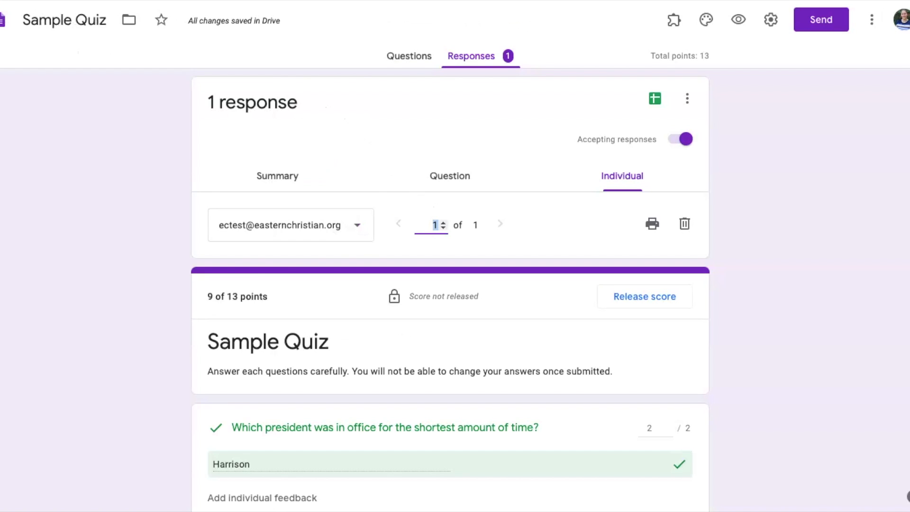
pyautogui.click(268, 297)
pyautogui.moveTo(268, 297); pyautogui.dragTo(228, 299)
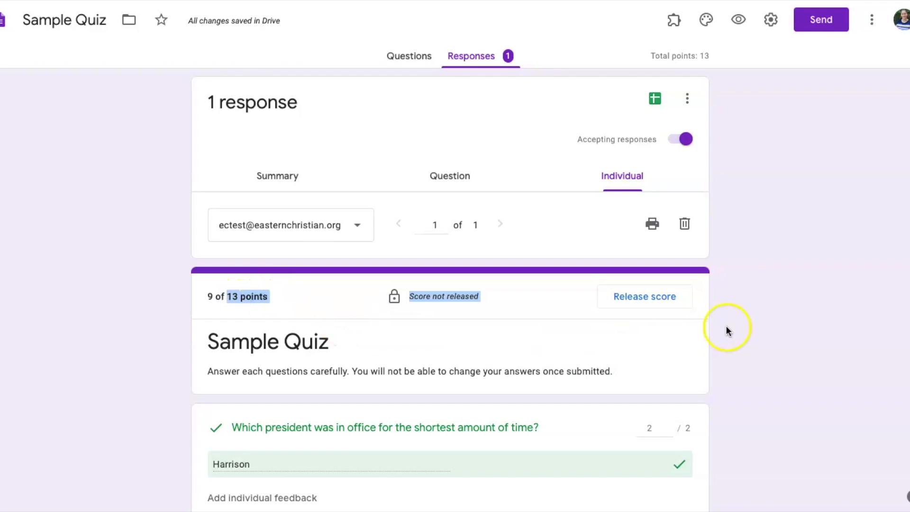
pyautogui.scroll(-1, 726, 327)
pyautogui.click(209, 264)
pyautogui.moveTo(209, 264); pyautogui.dragTo(268, 263)
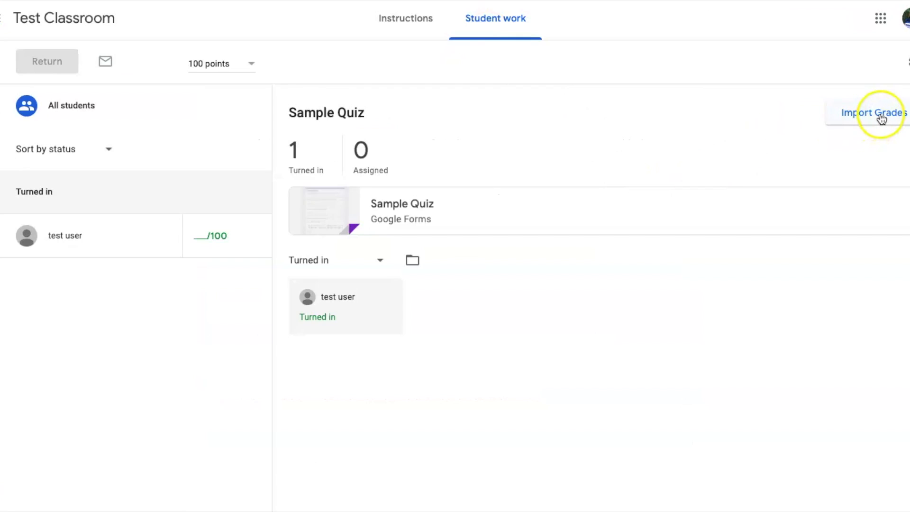
# - Import the Sample Quiz grades from Google Forms into the Google Classroom assignment
pyautogui.click(880, 119)
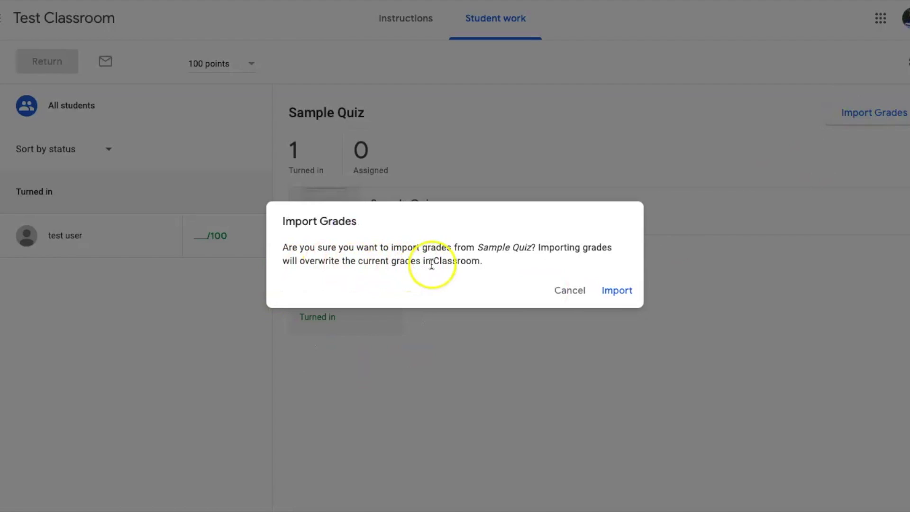
pyautogui.click(617, 292)
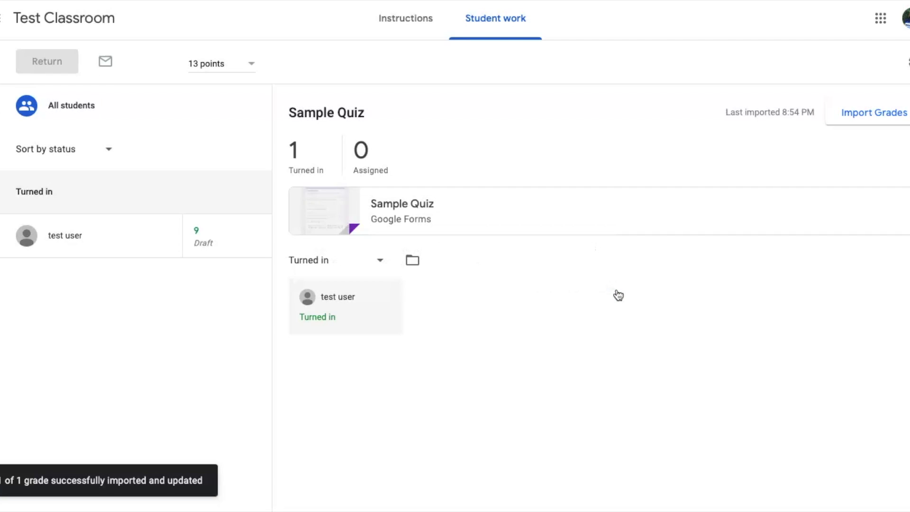
pyautogui.click(429, 304)
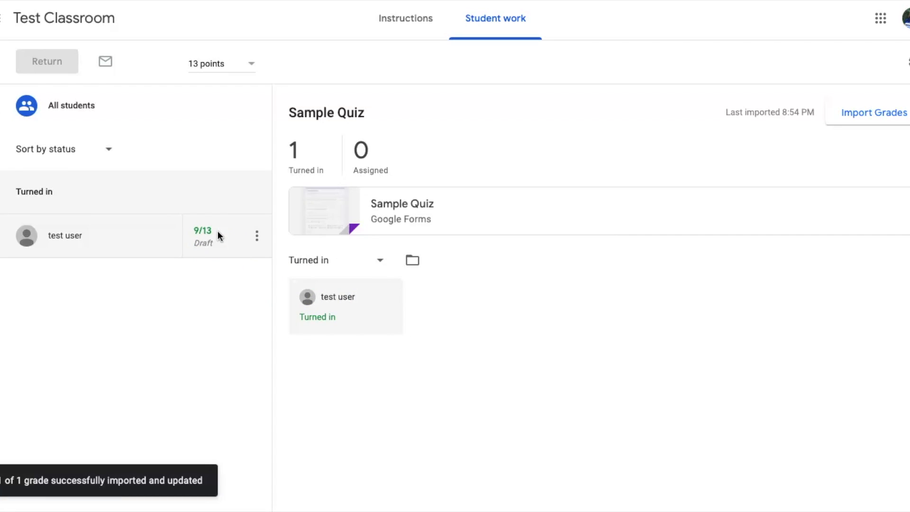
pyautogui.click(219, 345)
# - Switch to Google Forms and compare the individual response's total points and the quiz title with the Classroom assignment
pyautogui.click(503, 38)
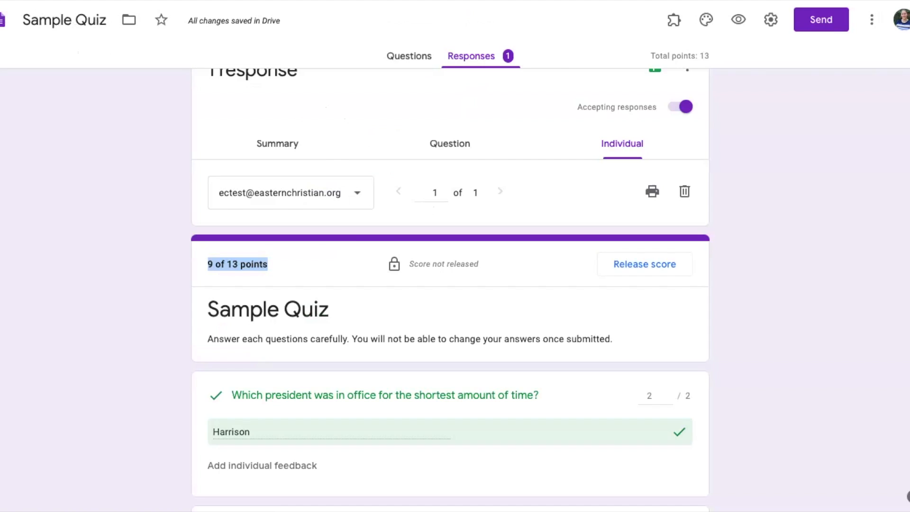
pyautogui.click(335, 258)
pyautogui.click(264, 264)
pyautogui.moveTo(268, 266); pyautogui.dragTo(206, 265)
pyautogui.moveTo(281, 265); pyautogui.dragTo(269, 265)
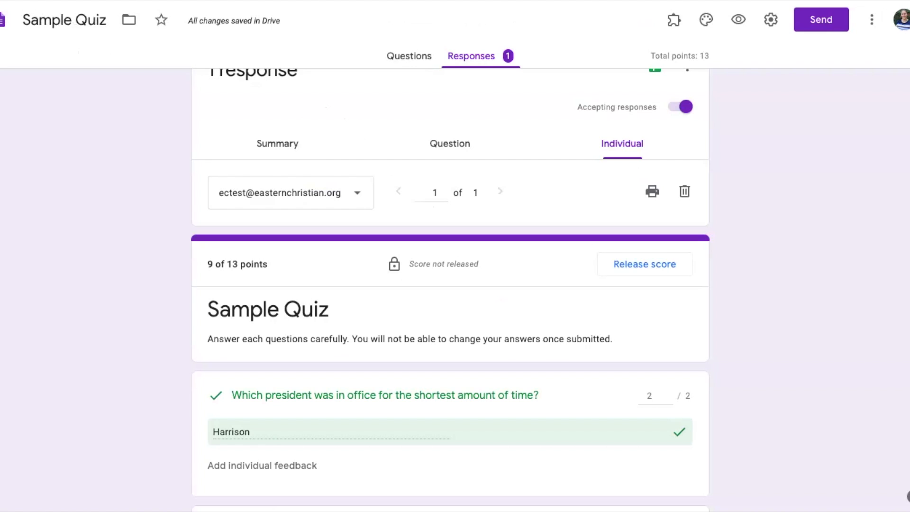
pyautogui.scroll(1, 450, 157)
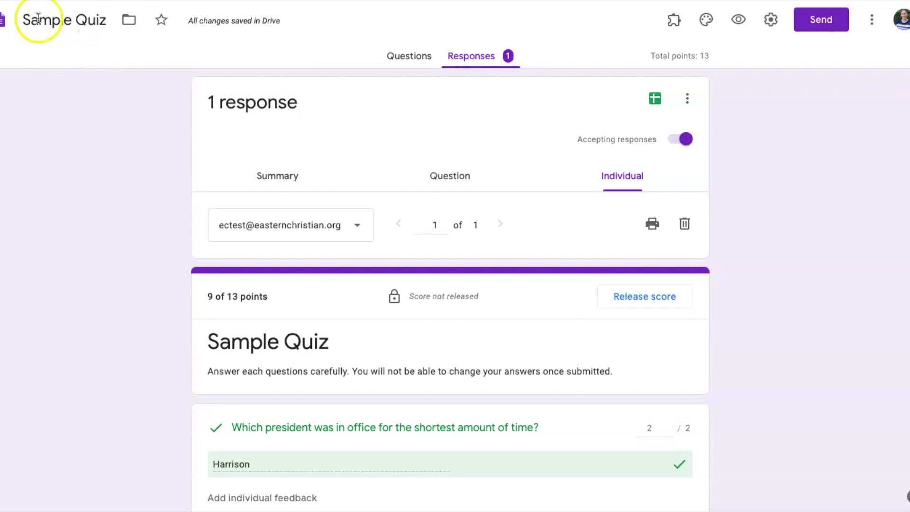
pyautogui.moveTo(22, 20); pyautogui.dragTo(114, 20)
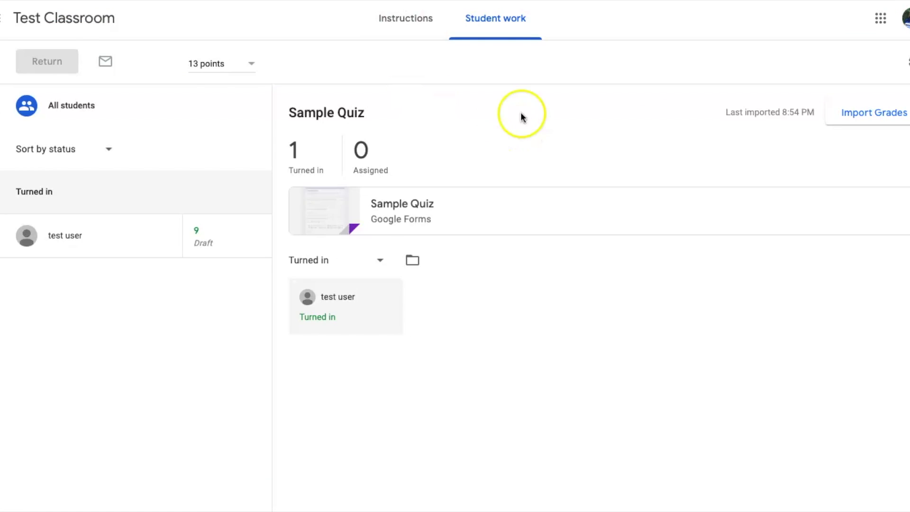
# - Open the Sample Quiz form attached to the Classroom assignment and switch it to editing
pyautogui.click(398, 206)
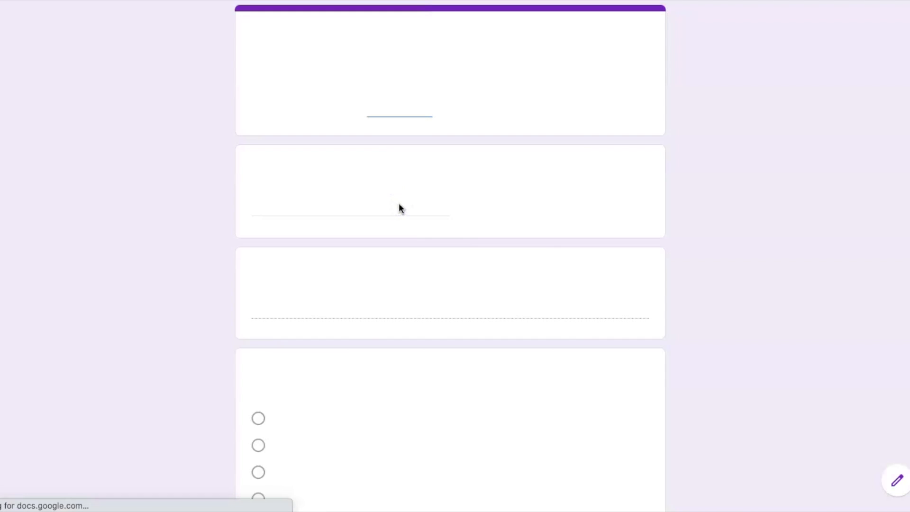
pyautogui.click(893, 483)
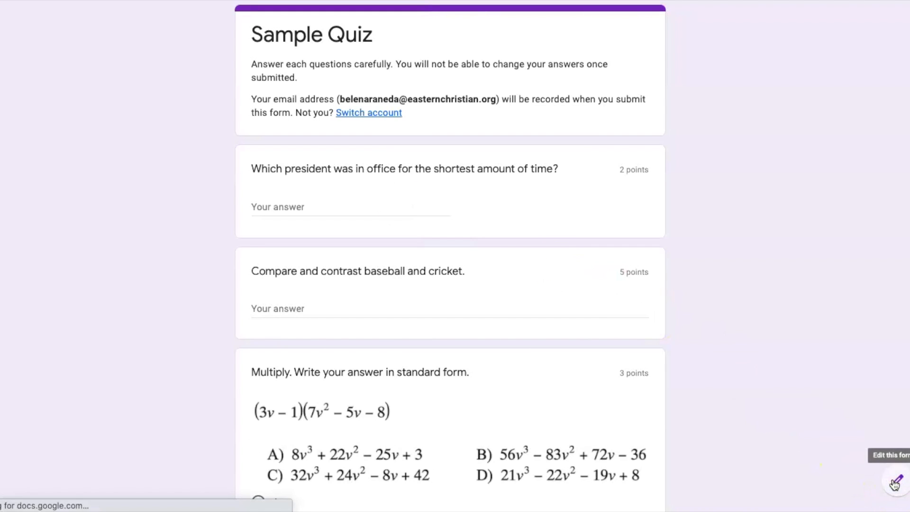